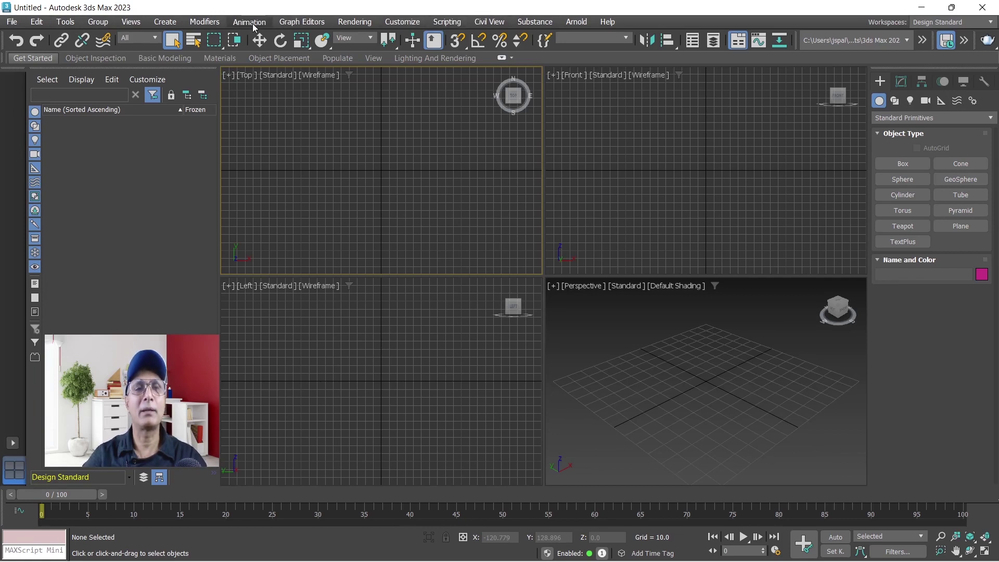
- Browse the animation, rendering, customization, scripting and help menus, then close them
left_click(298, 24)
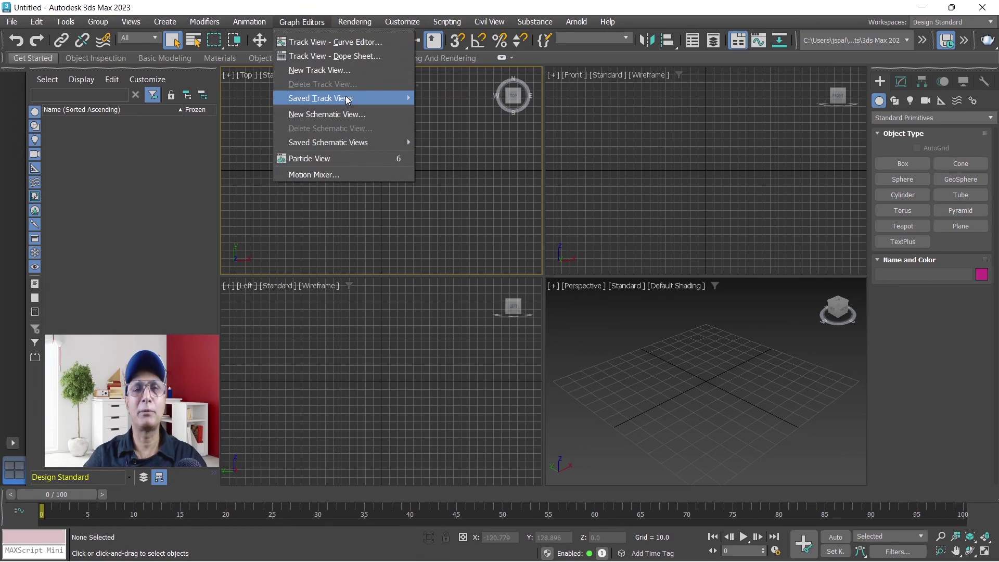
left_click(360, 23)
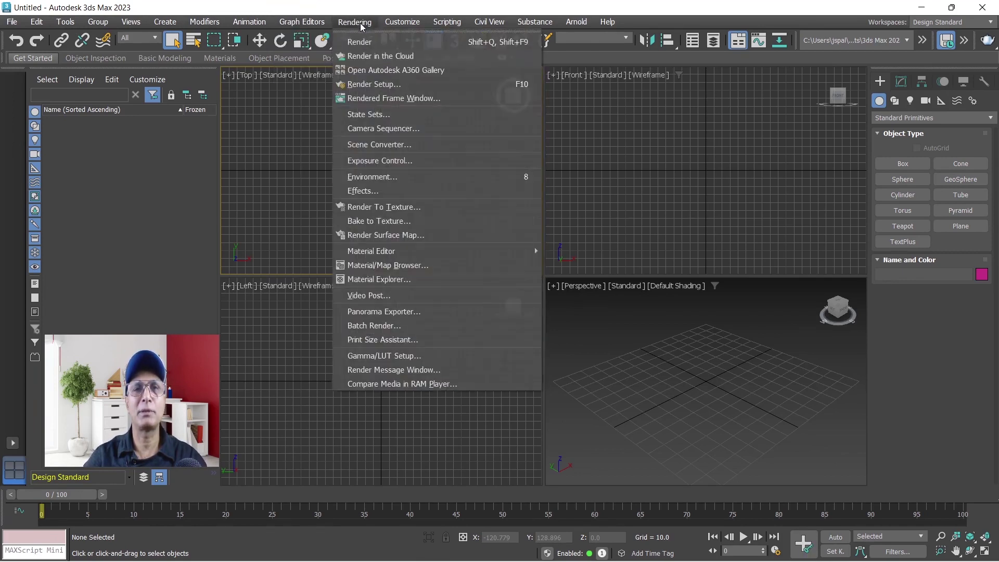
left_click(366, 23)
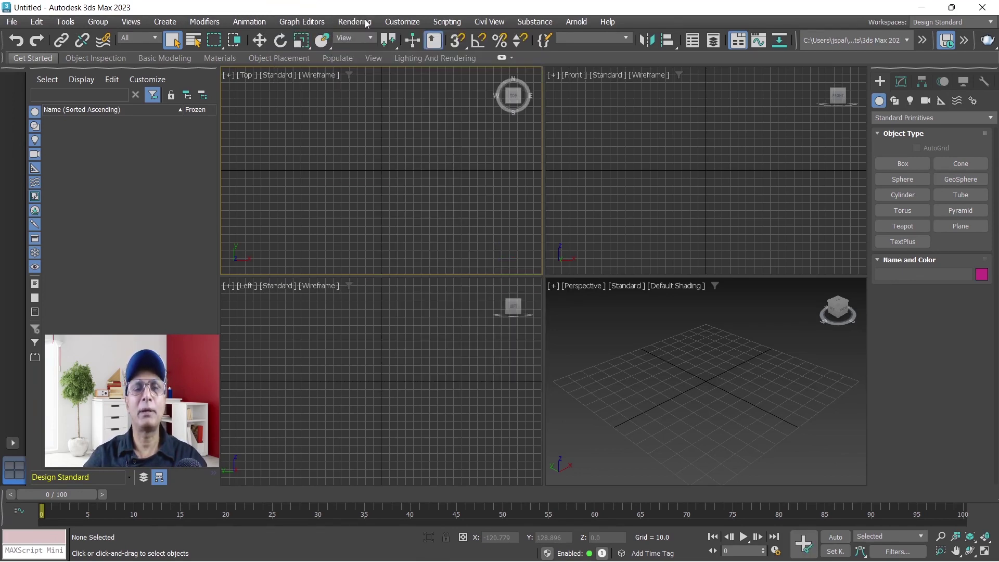
left_click(402, 22)
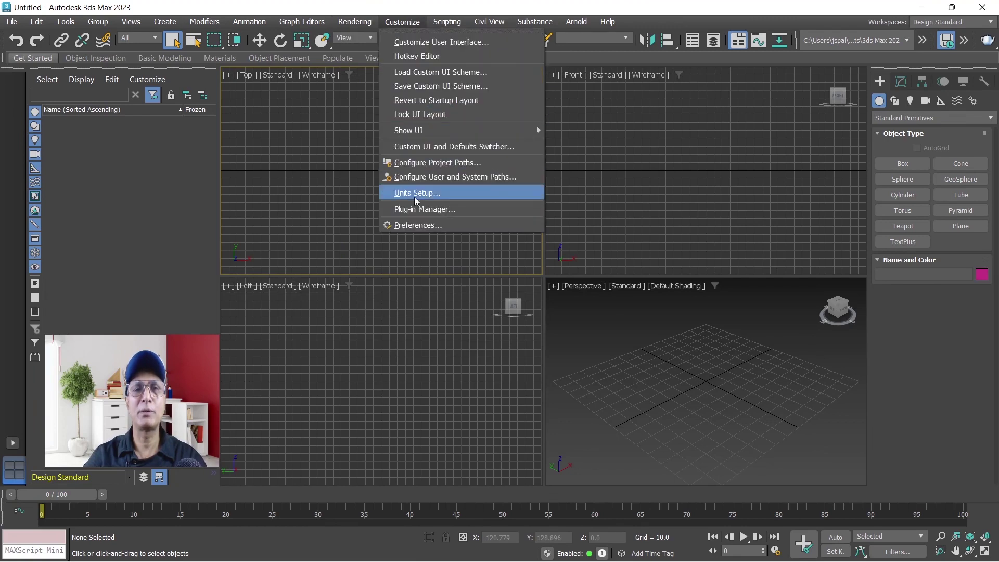
left_click(402, 21)
left_click(446, 22)
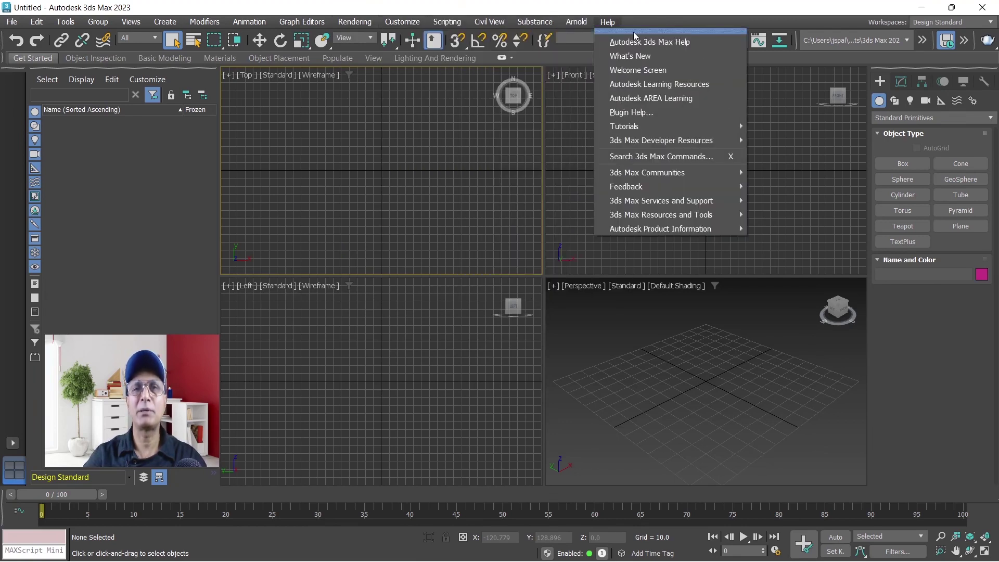
left_click(446, 114)
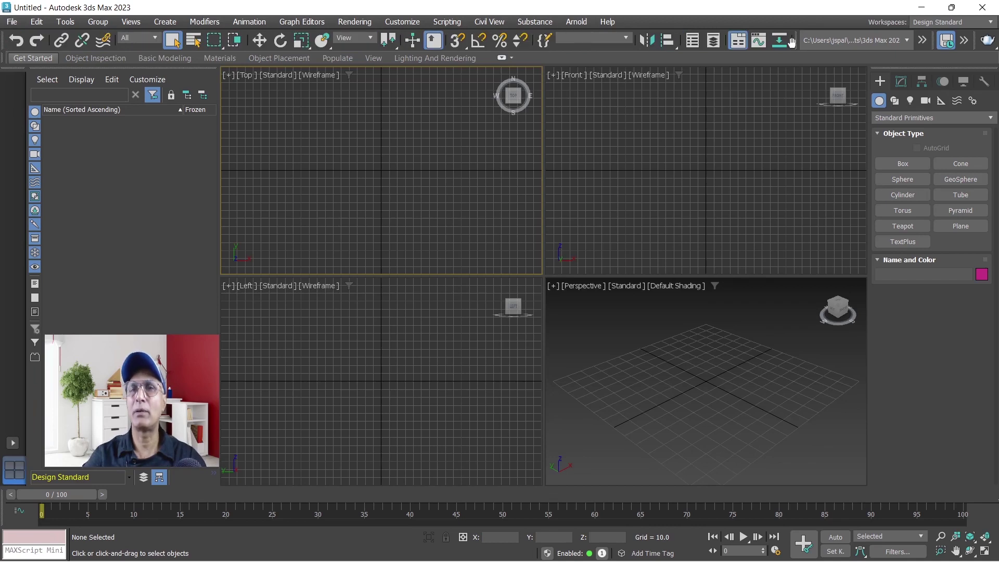
- Show the Brush Presets toolbar, move it higher, then hide it again
right_click(928, 43)
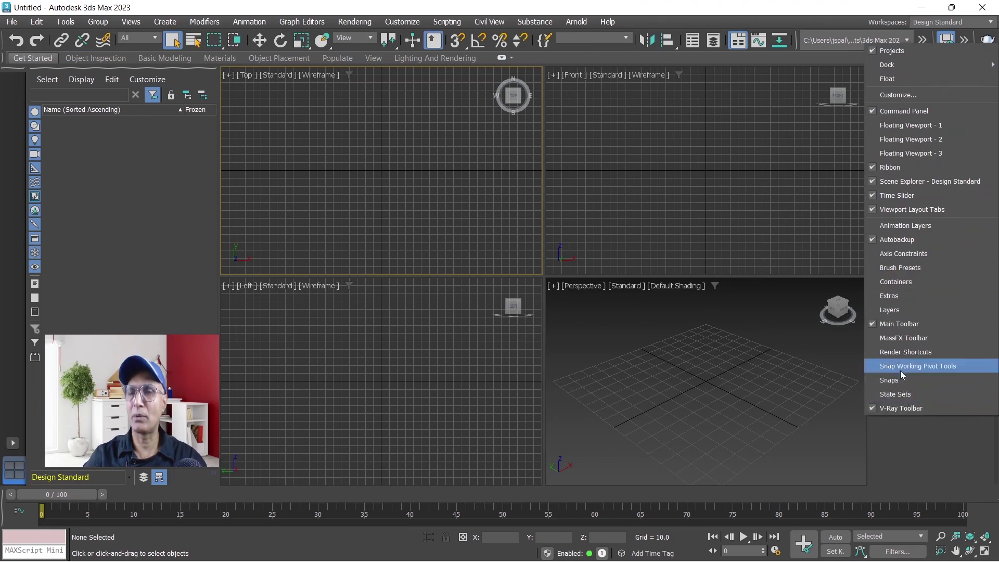
left_click(891, 269)
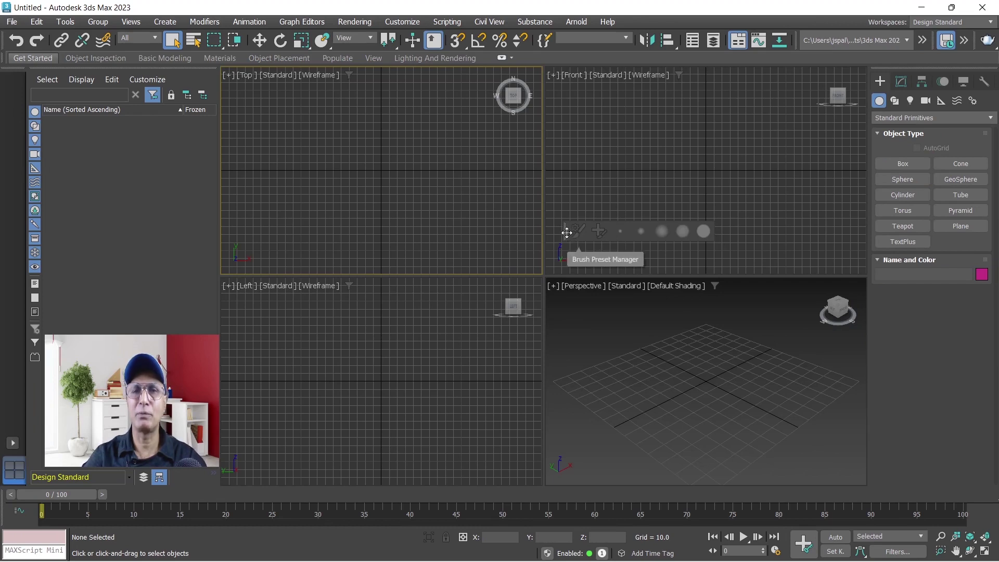
mouse_move(566, 230)
left_mouse_down()
mouse_move(139, 69)
mouse_move(2, 64)
mouse_move(619, 144)
left_mouse_up()
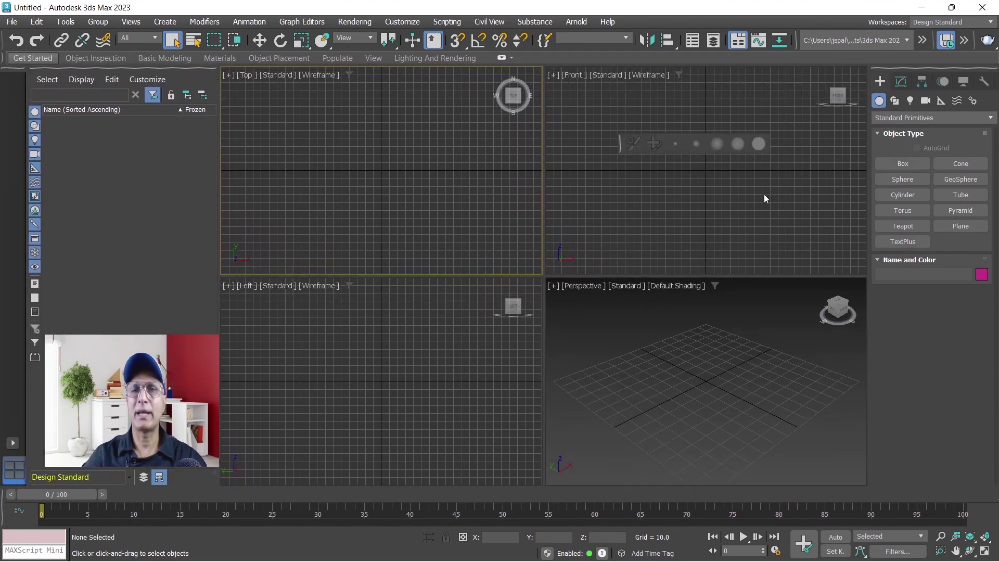
right_click(925, 48)
left_click(899, 272)
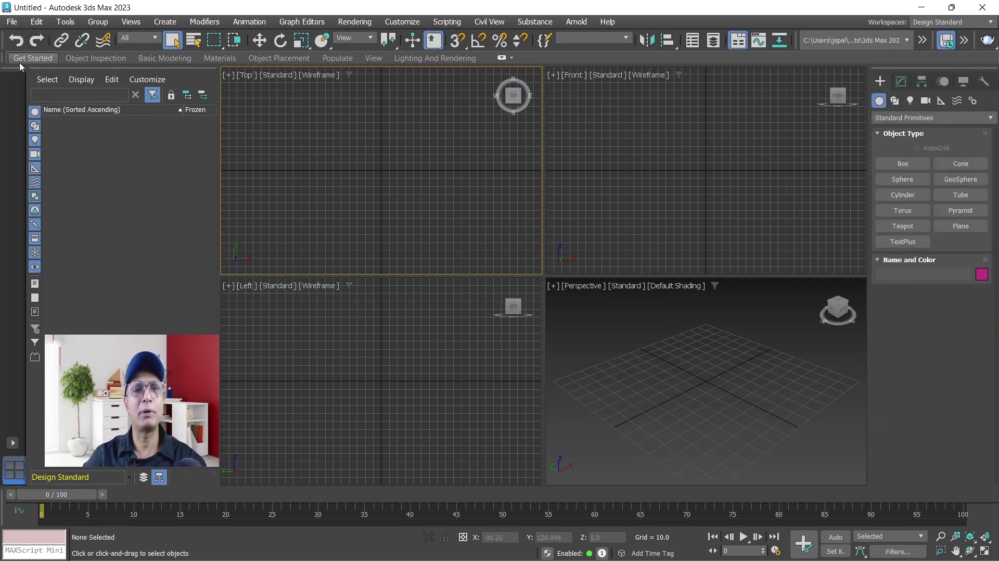
mouse_move(513, 95)
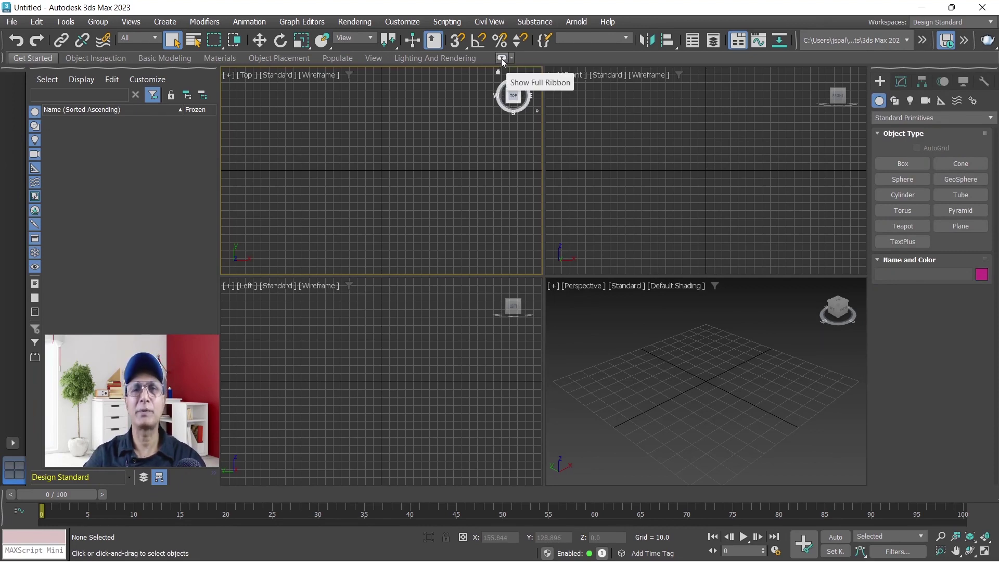
- Expand the ribbon and browse its object inspection, xView, modeling, materials and placement tools
left_click(503, 59)
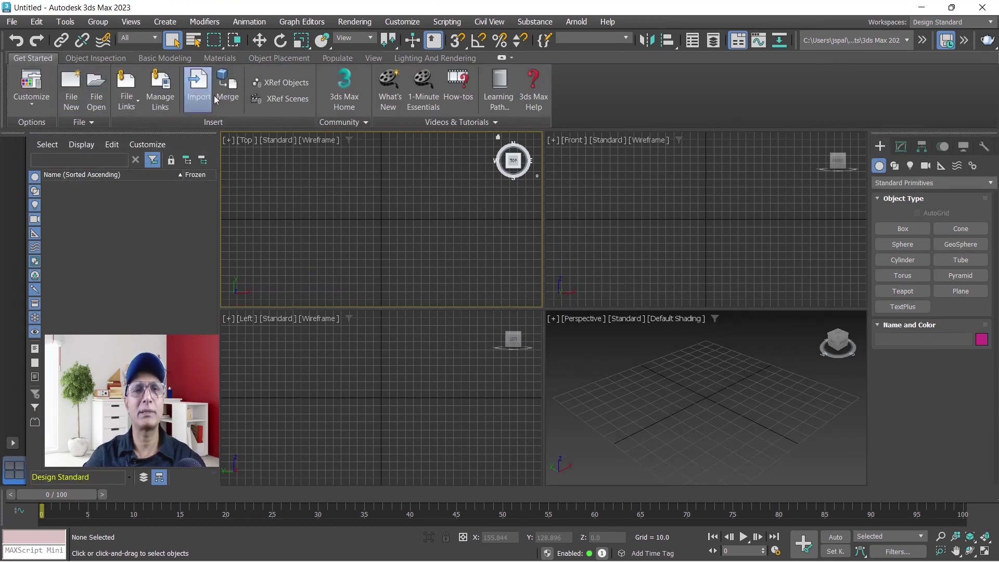
left_click(99, 58)
left_click(317, 122)
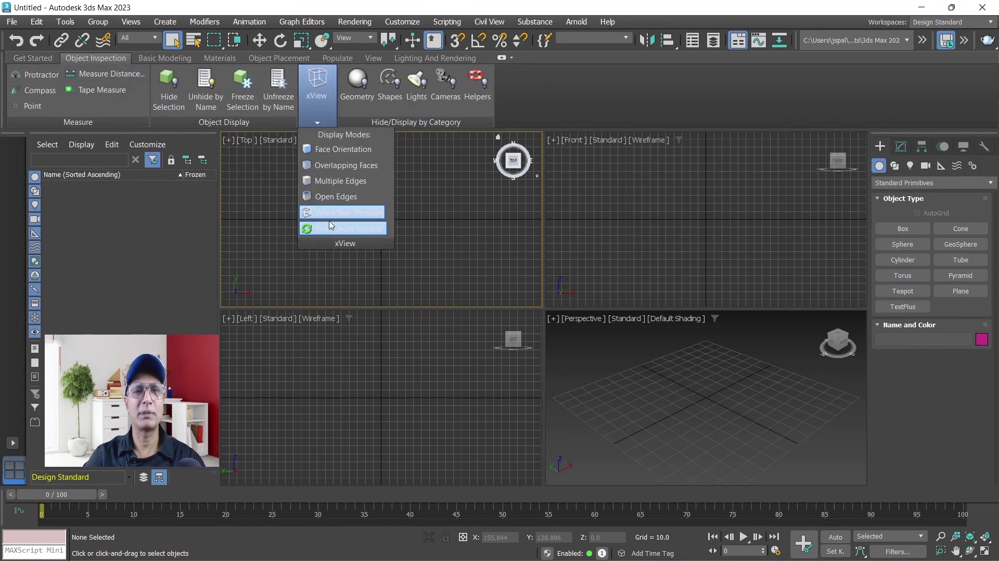
left_click(180, 58)
left_click(223, 59)
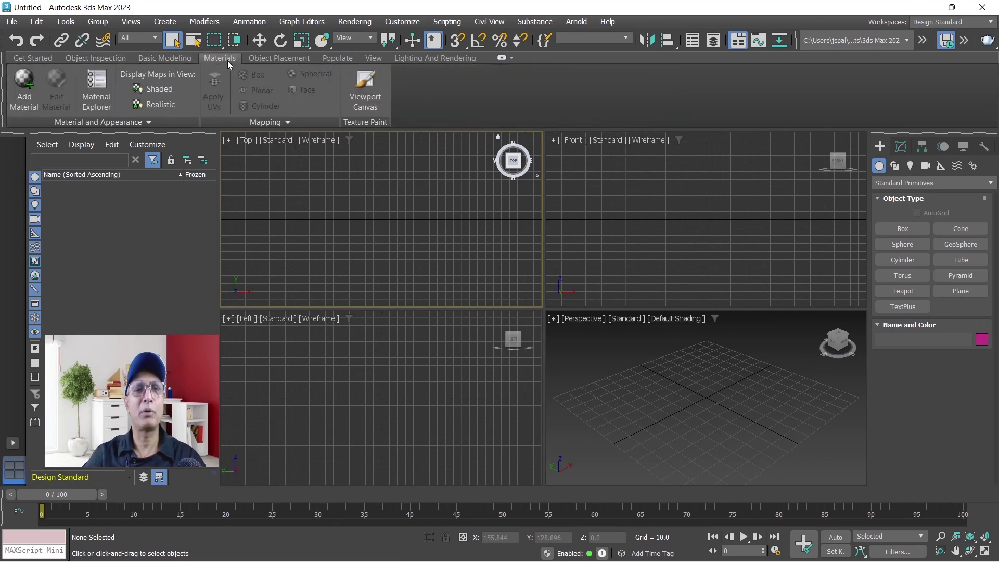
left_click(262, 59)
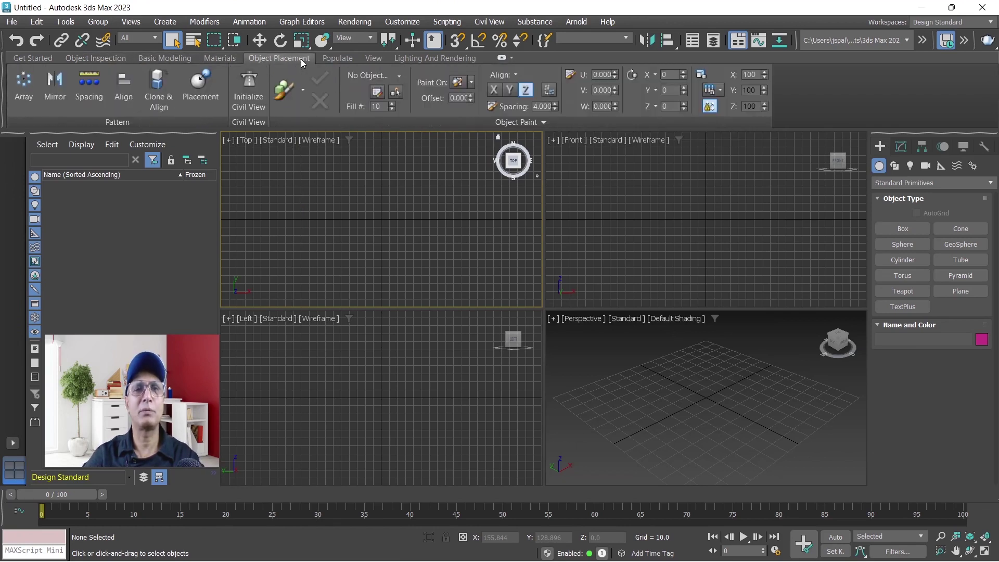
- Browse the populate, materials, modeling, viewport and lighting ribbon panels, then collapse the ribbon
left_click(342, 58)
left_click(223, 59)
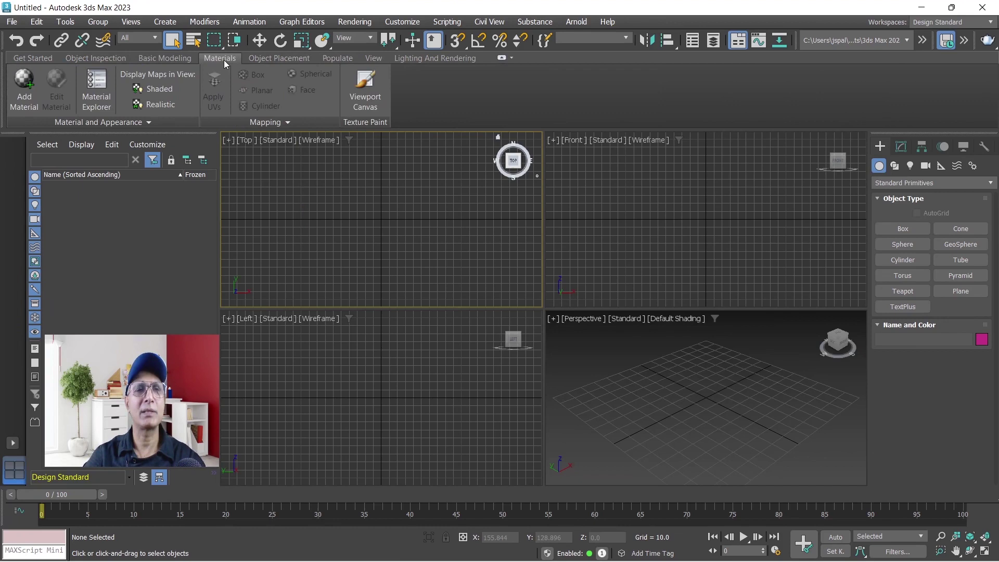
left_click(168, 61)
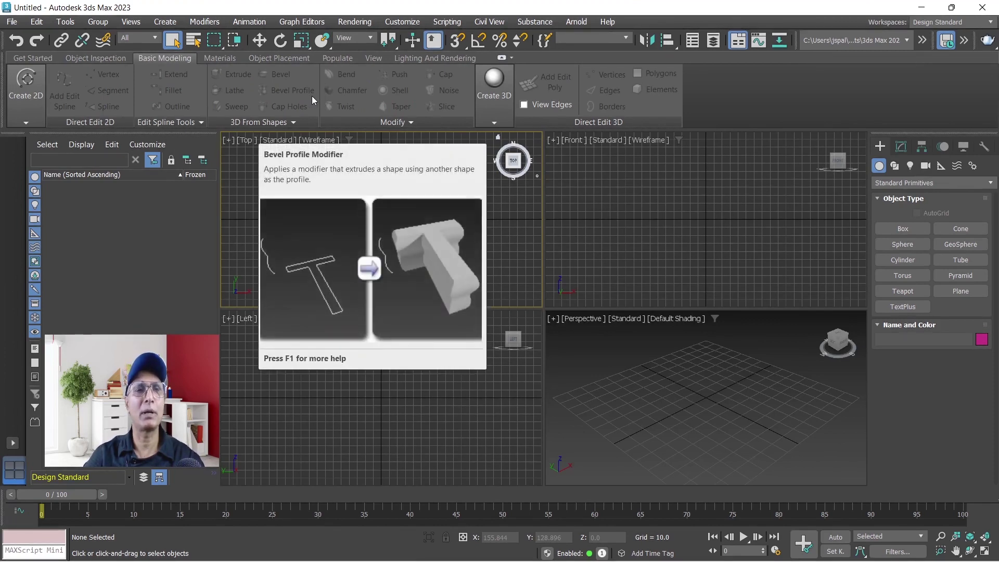
left_click(371, 58)
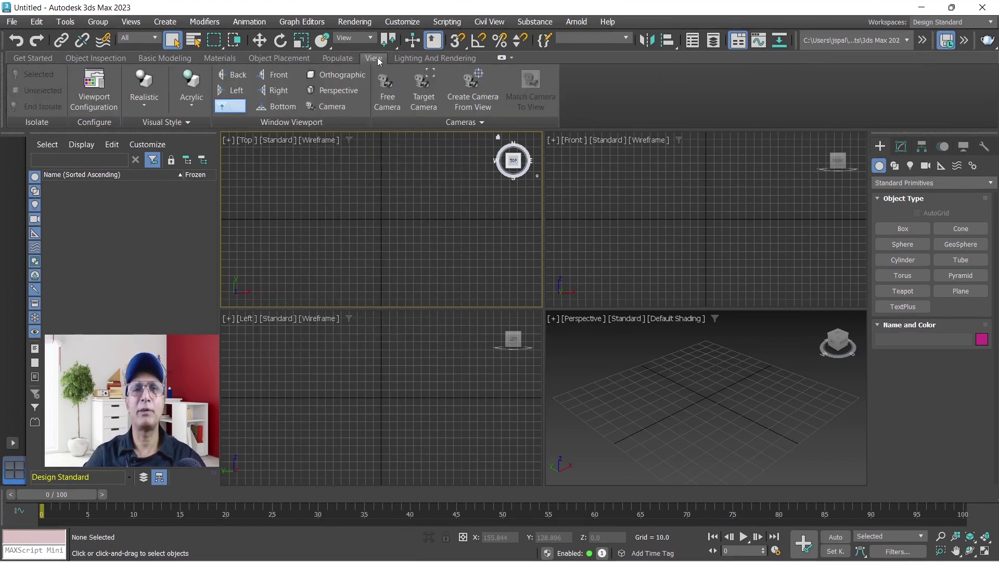
left_click(415, 61)
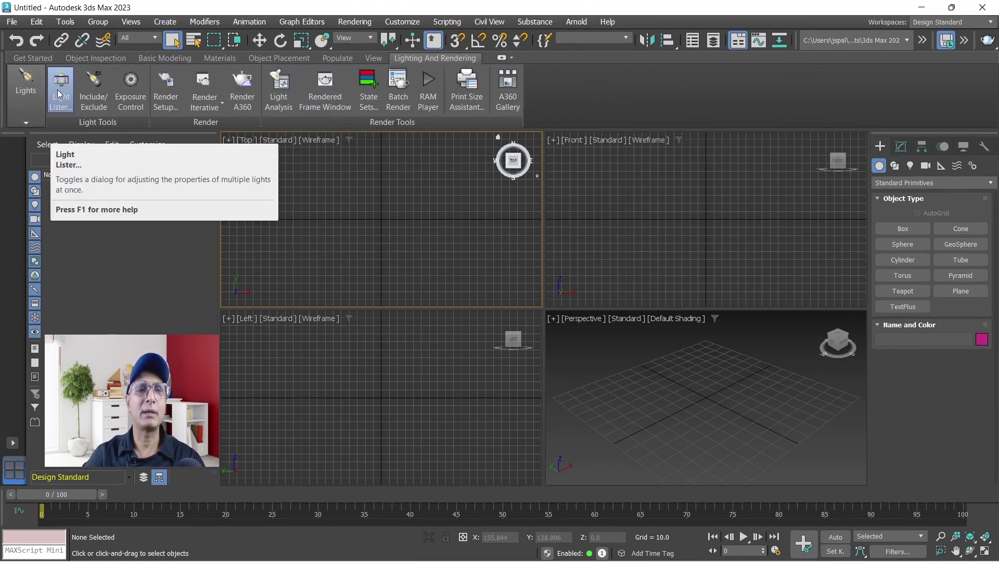
left_click(502, 59)
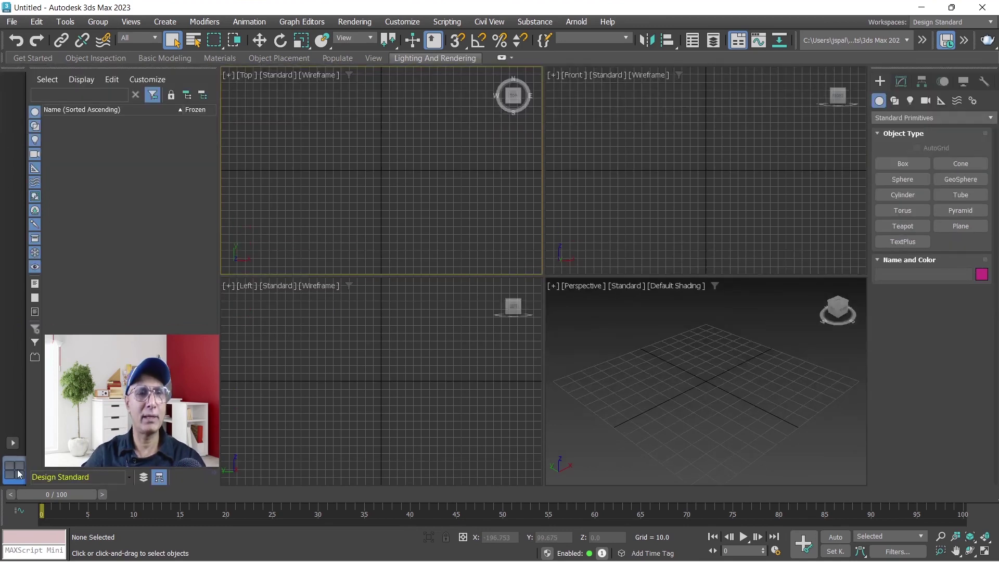
- Make the Front, Perspective, Left and Top viewports active in turn
left_click(698, 177)
left_click(685, 403)
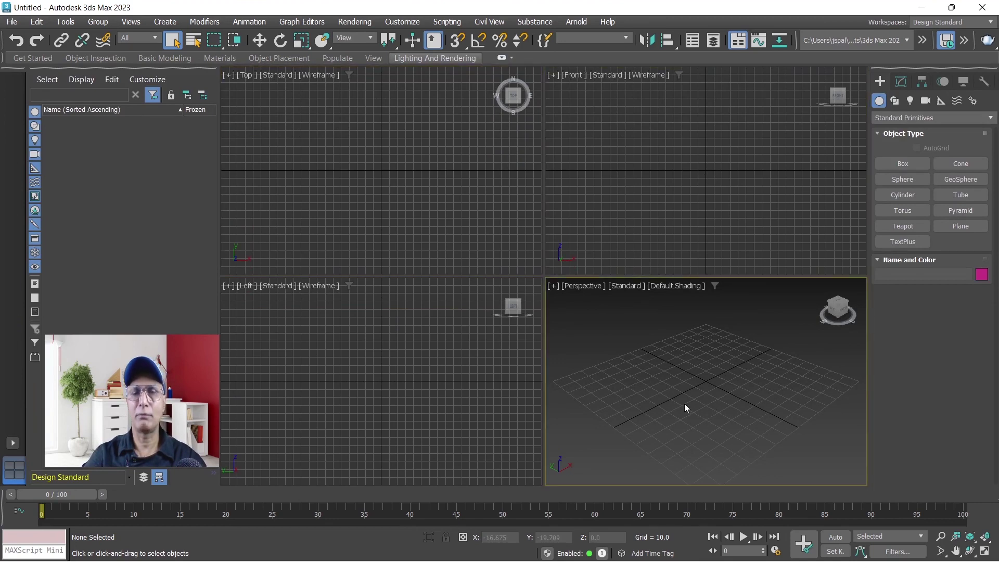
left_click(480, 384)
left_click(459, 210)
left_click(670, 198)
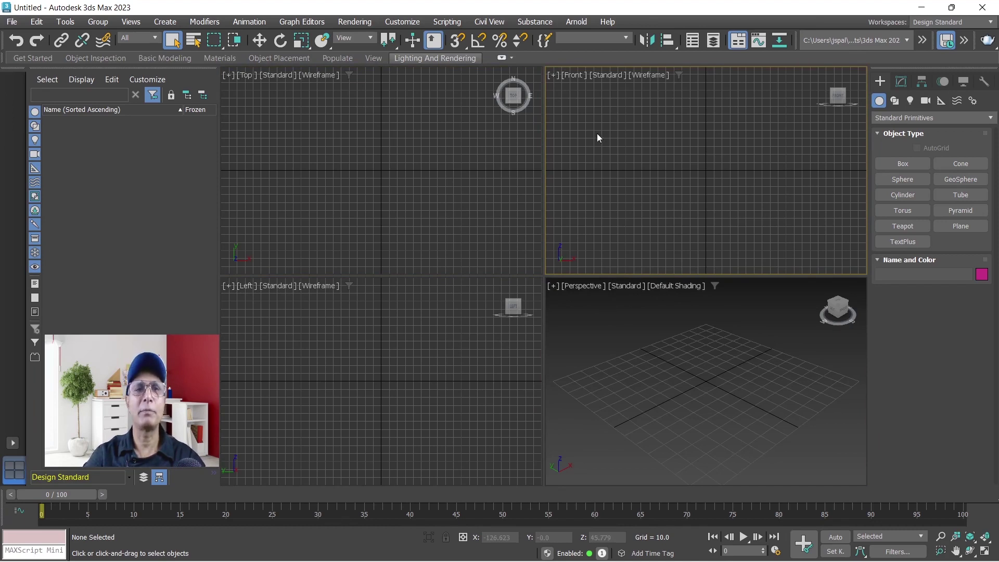
left_click(344, 131)
left_click(308, 375)
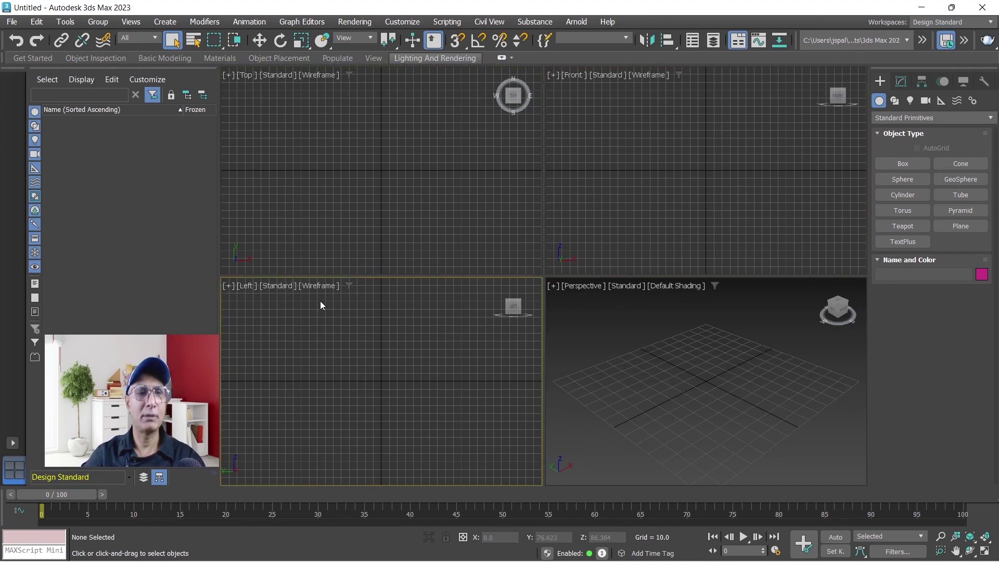
- Switch to the one-large-Top-view layout, then return to four equal viewports
left_click(12, 444)
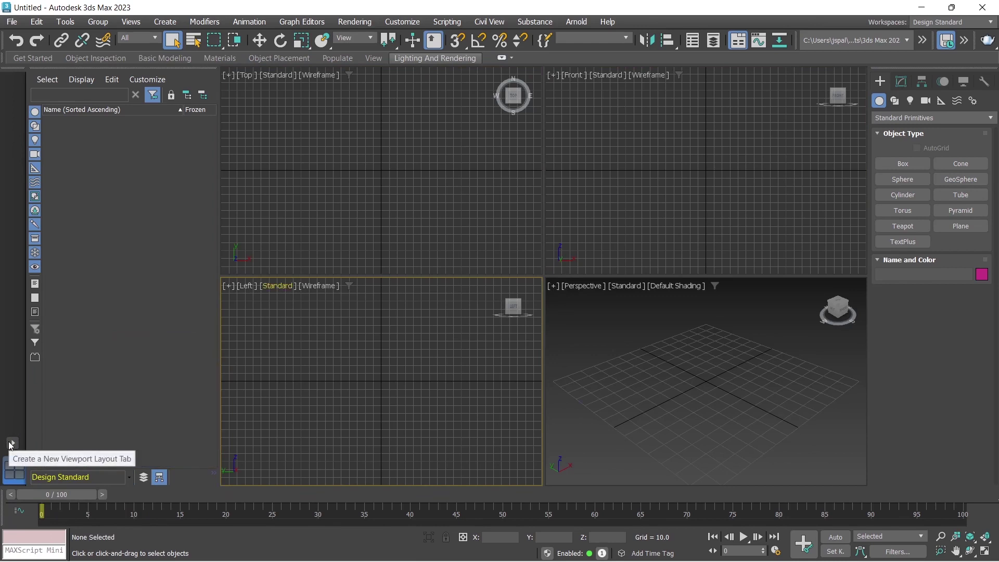
left_click(12, 443)
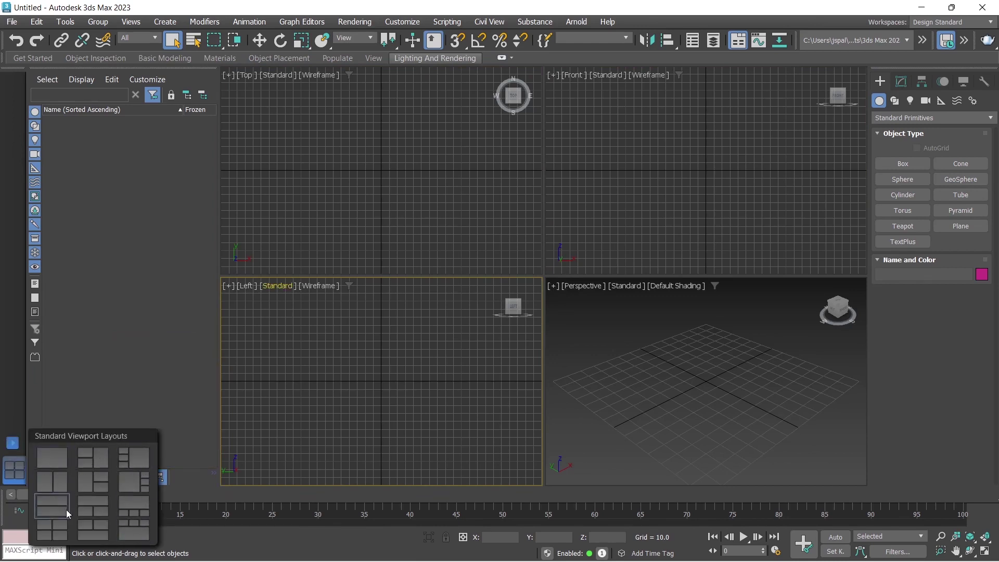
left_click(135, 485)
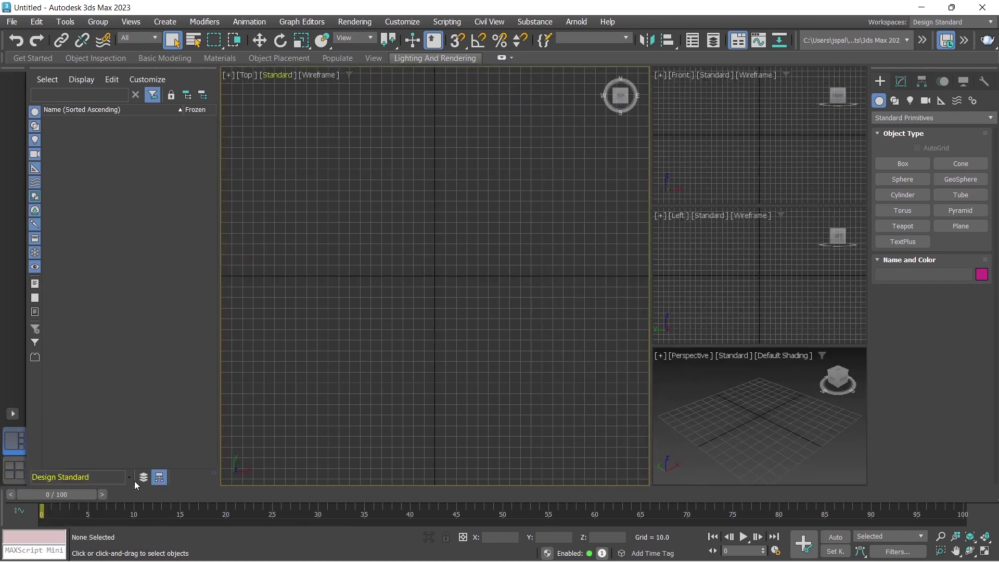
left_click(15, 473)
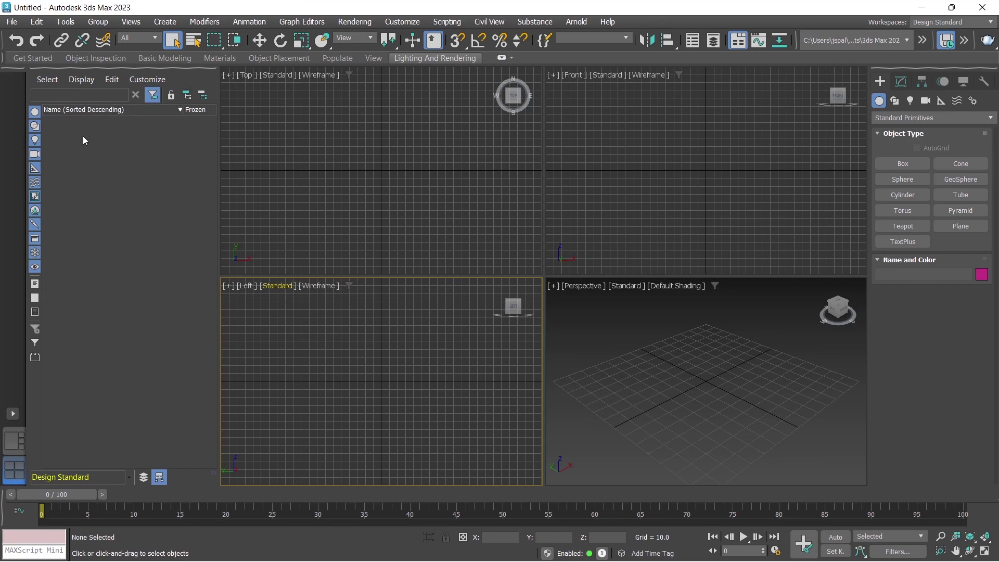
left_click(710, 340)
left_click(677, 217)
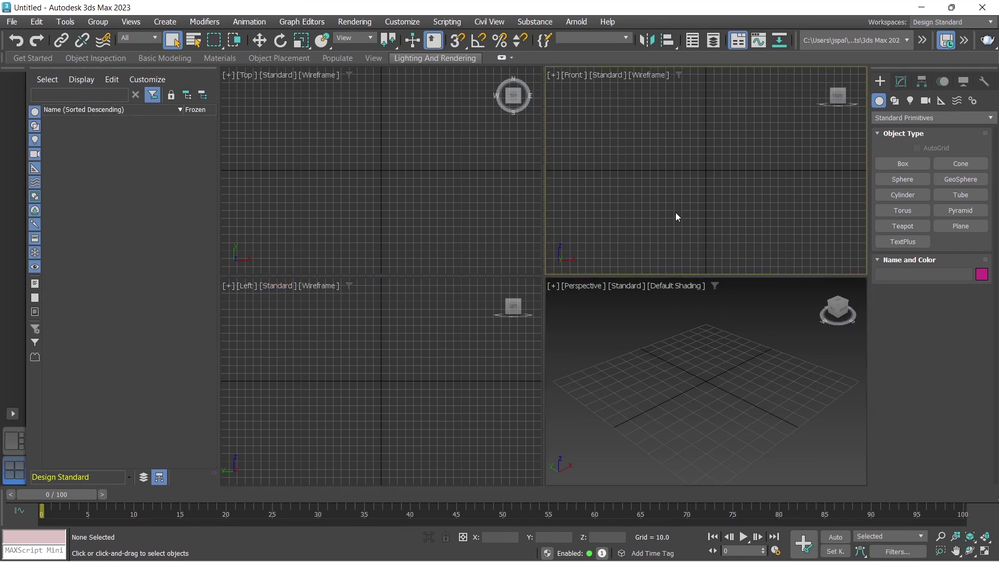
left_click(445, 176)
left_click(401, 333)
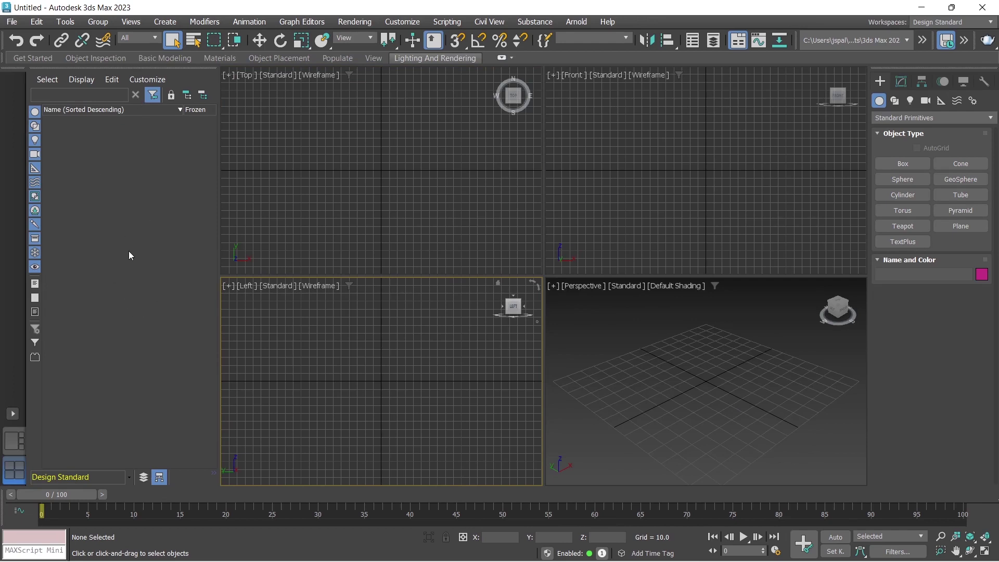
left_click(34, 111)
left_click(34, 126)
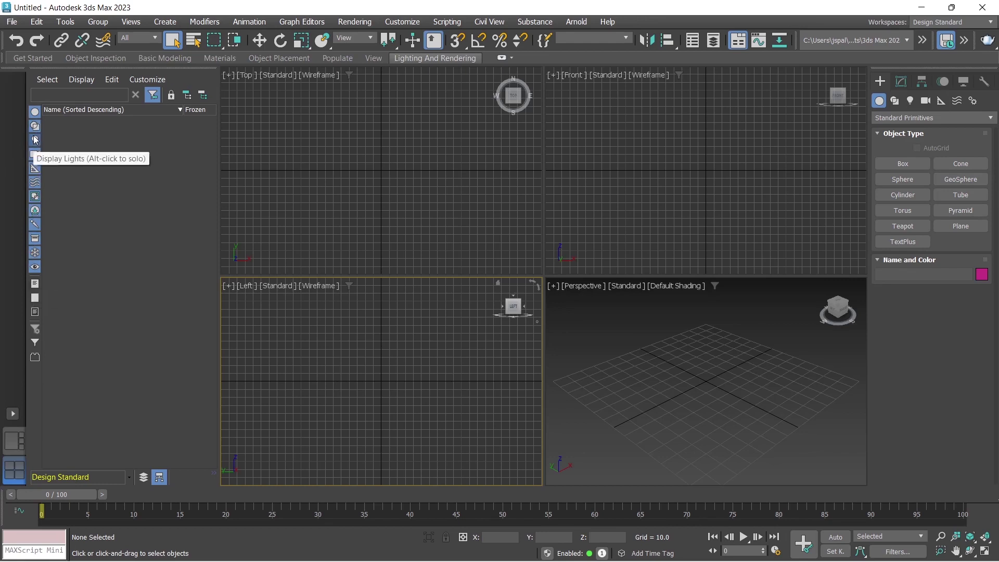
left_click(36, 139)
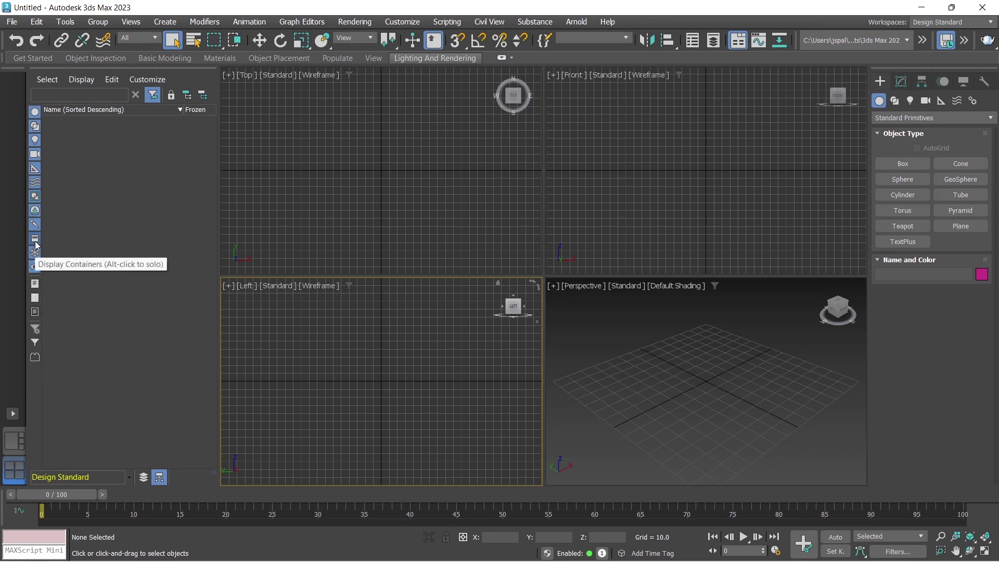
left_click(354, 164)
left_click(651, 167)
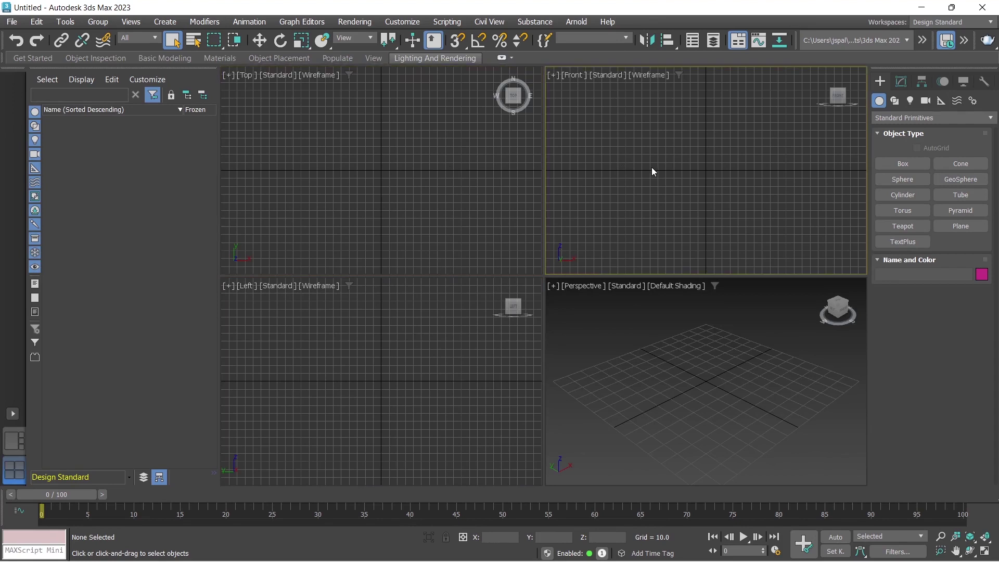
left_click(673, 360)
left_click(468, 333)
left_click(400, 209)
left_click(685, 191)
left_click(717, 385)
left_click(413, 363)
left_click(410, 239)
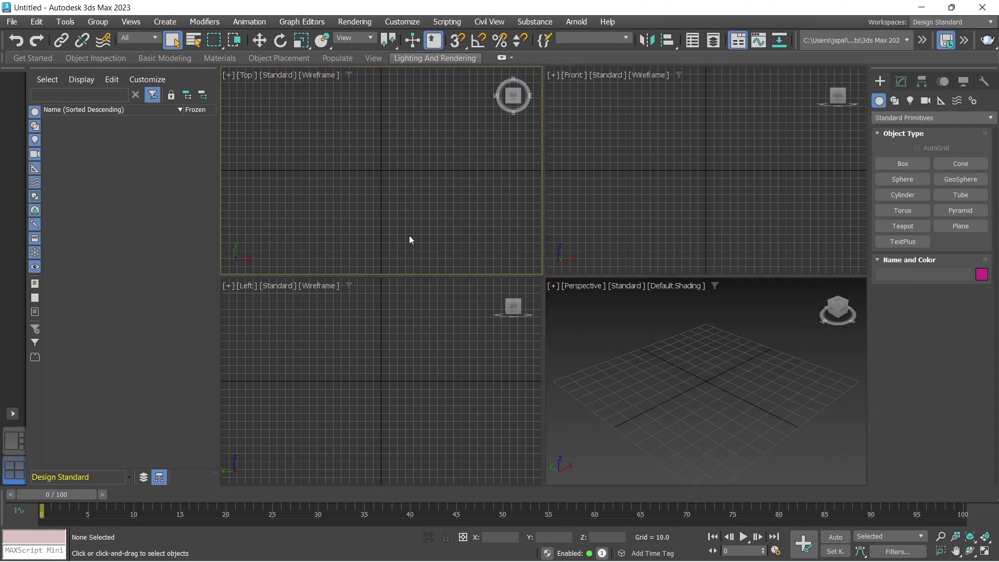
left_click(674, 354)
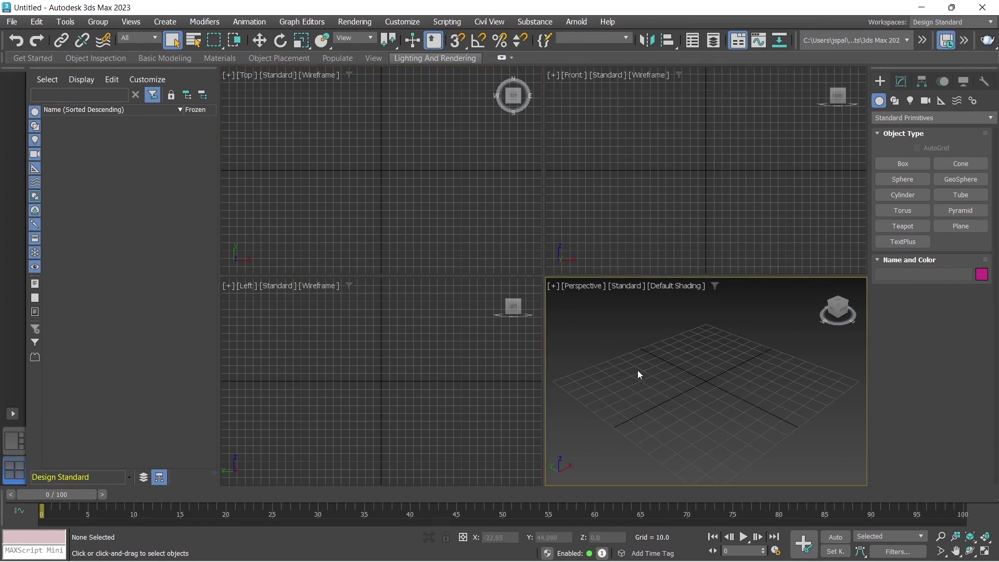
- Draw Box001, roughly 40 × 43 × 42, on the Perspective grid and end creation with Select and Move
left_click(907, 164)
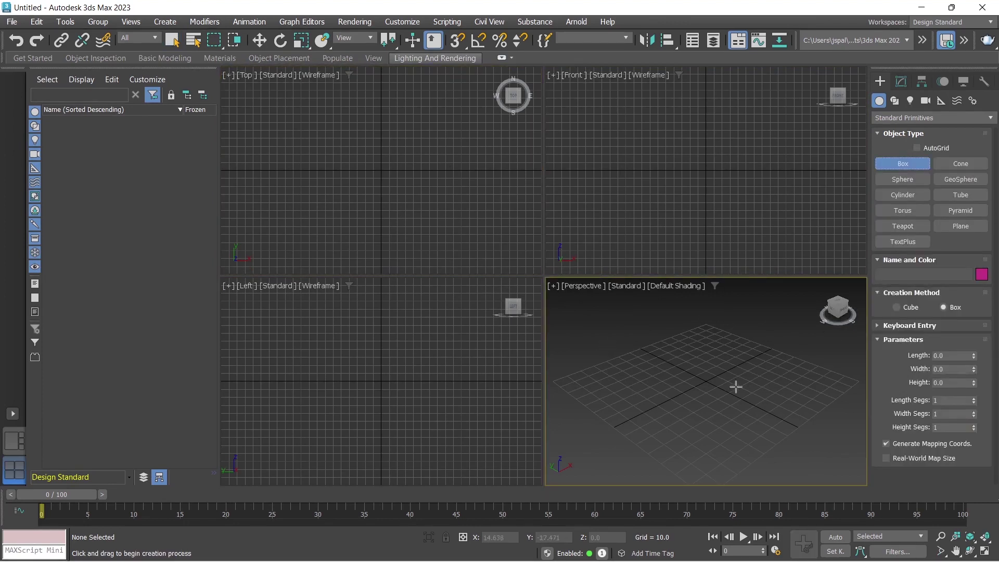
left_click_drag(727, 388, 650, 447)
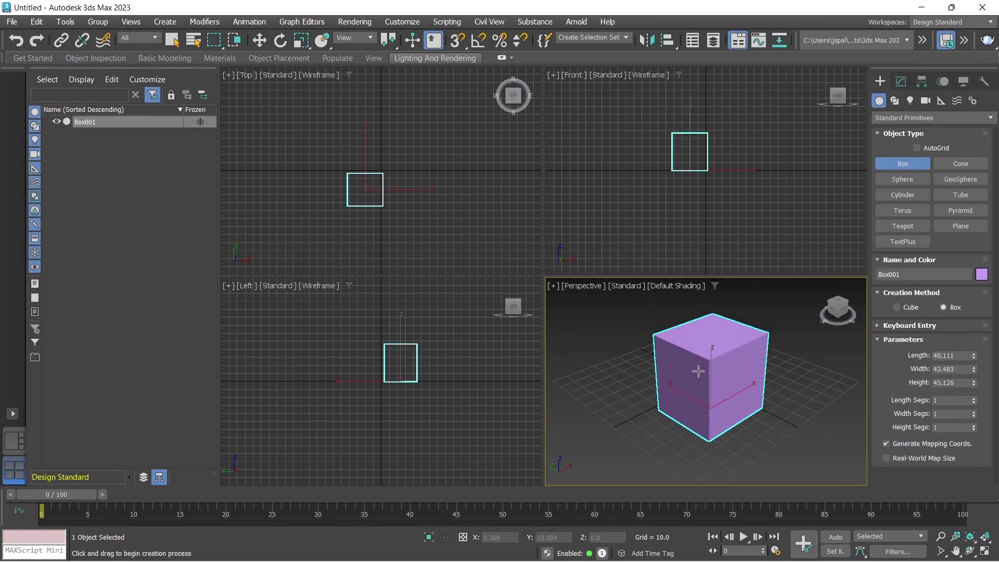
left_click(695, 374)
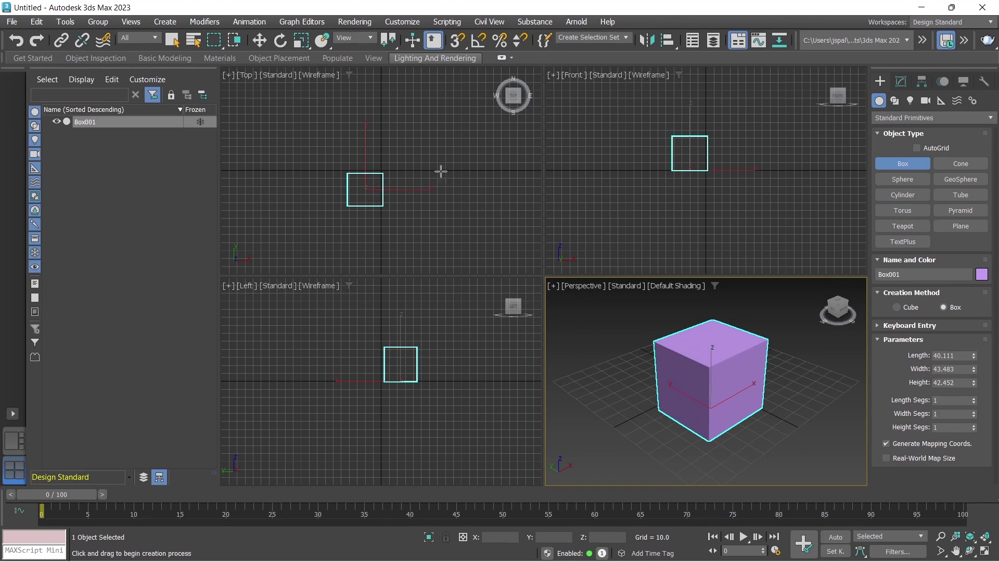
left_click(259, 40)
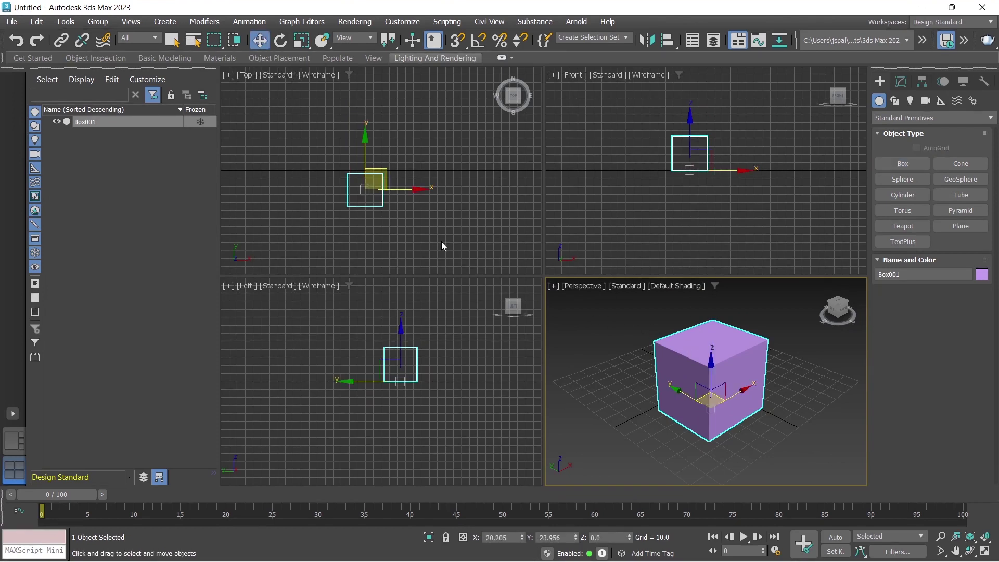
left_click(436, 223)
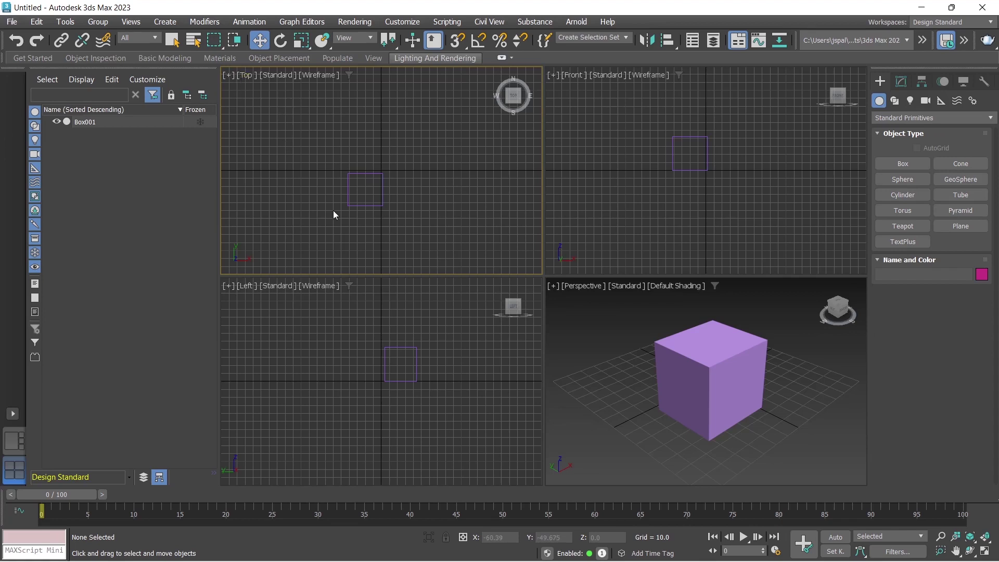
key("l")
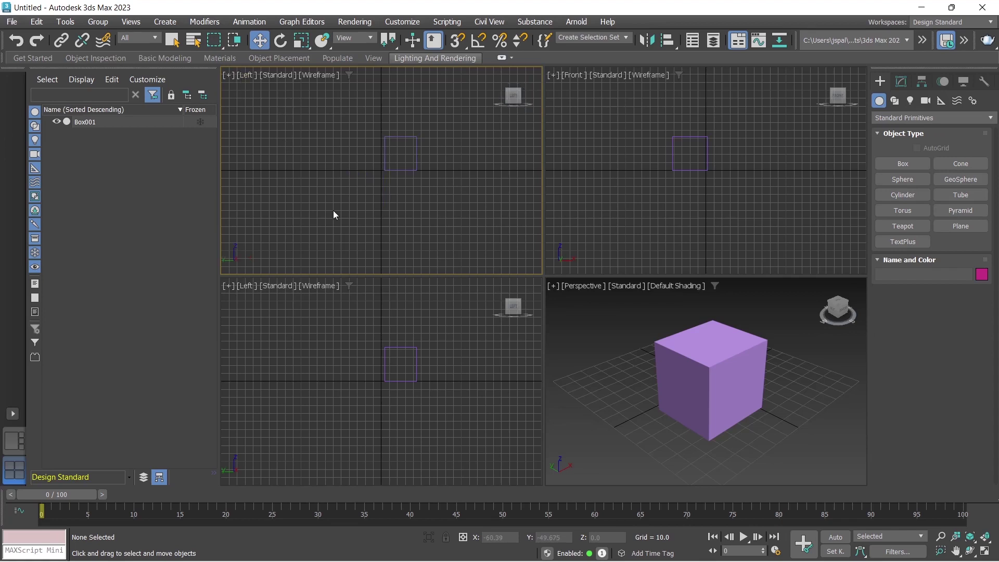
key("t")
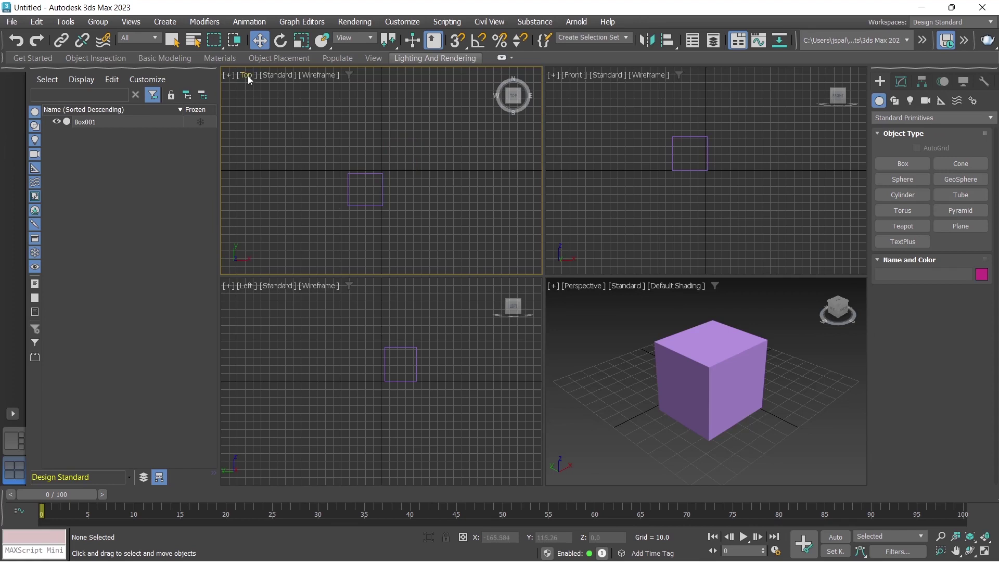
left_click(248, 76)
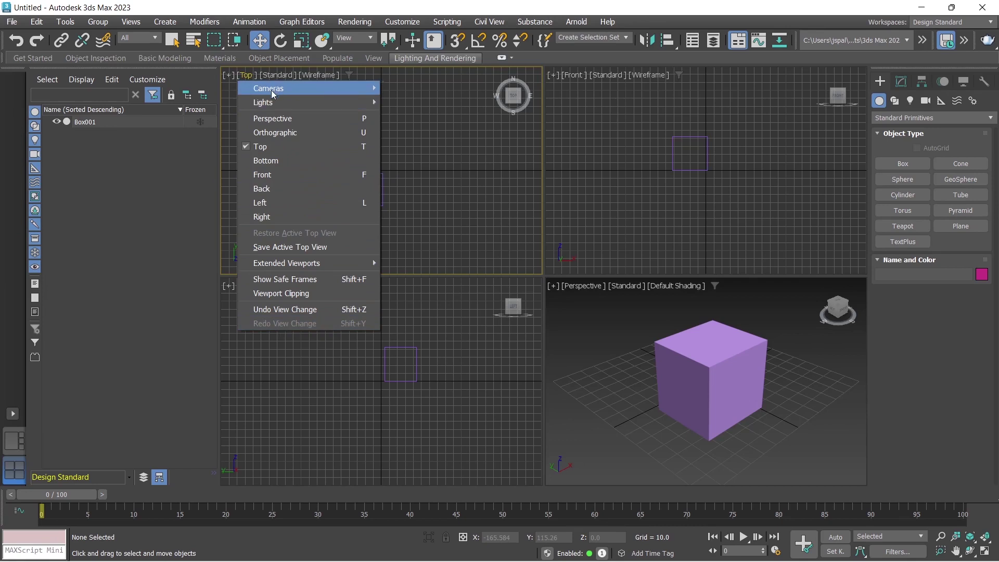
left_click(636, 385)
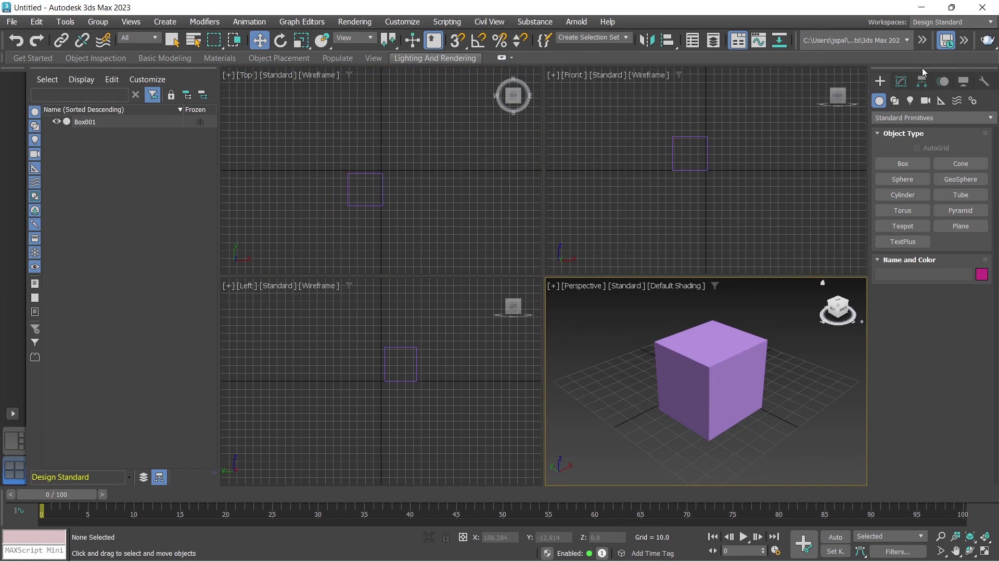
- Make the Front view active and glance at the Modify, Hierarchy and Motion panels
left_click(795, 96)
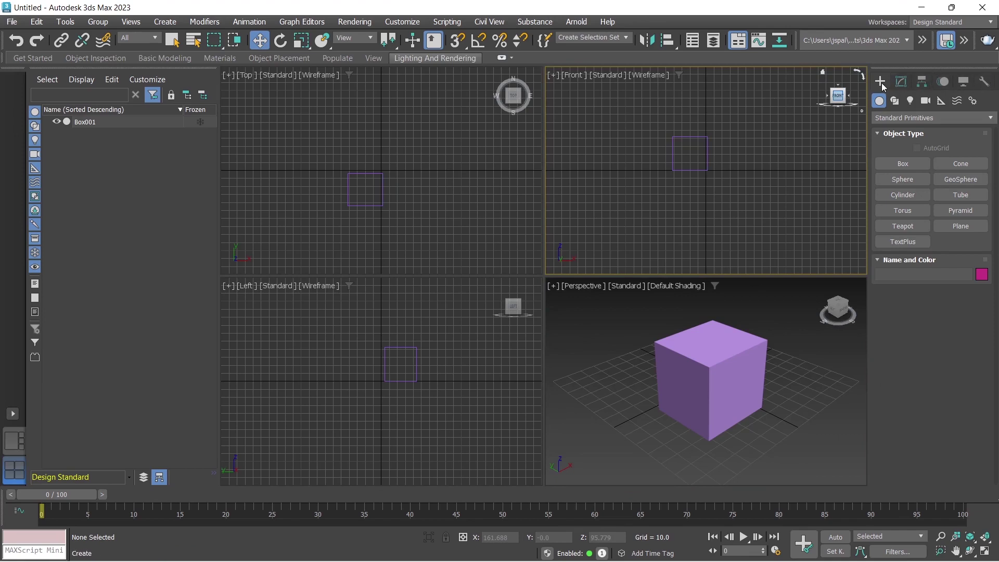
left_click(900, 84)
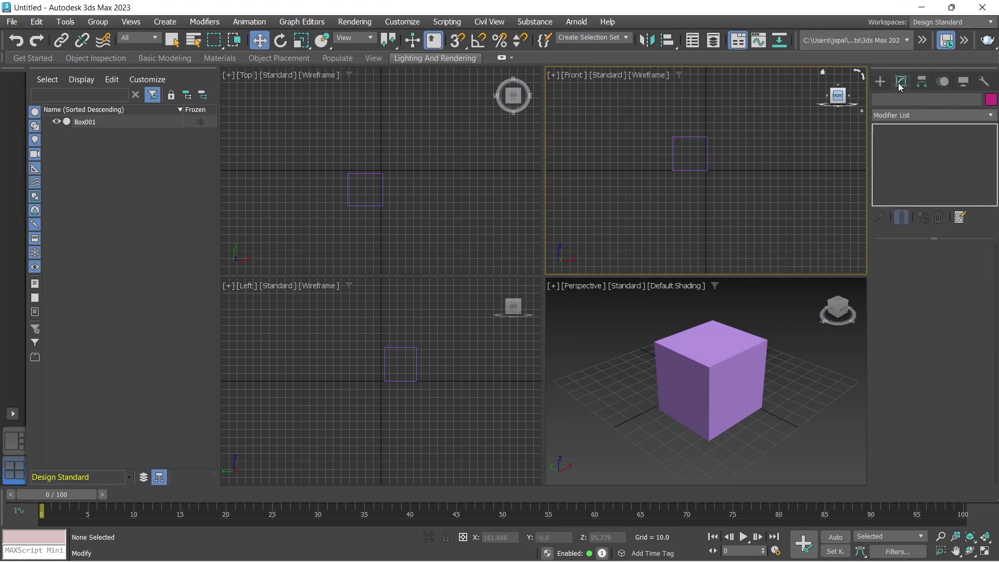
left_click(925, 82)
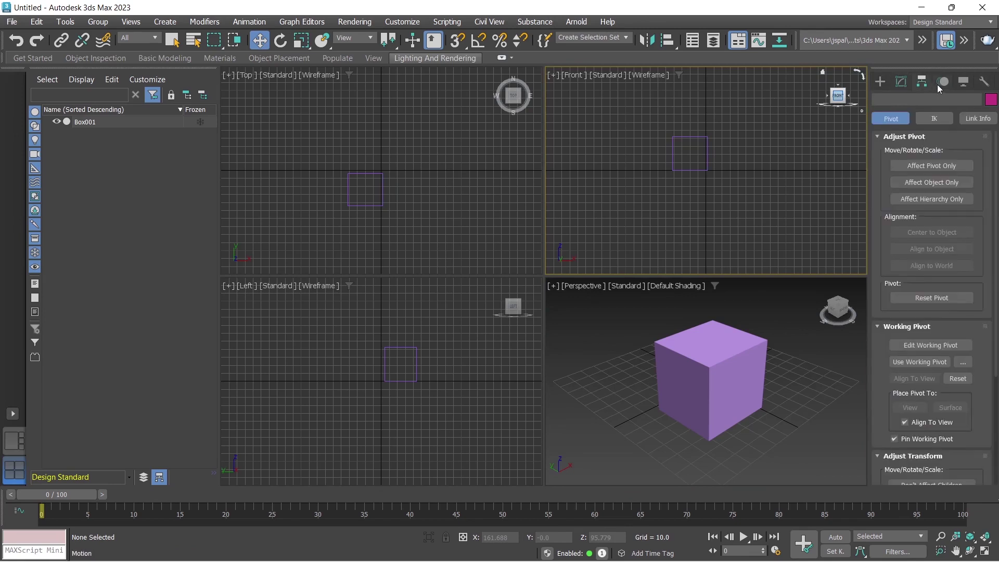
left_click(944, 85)
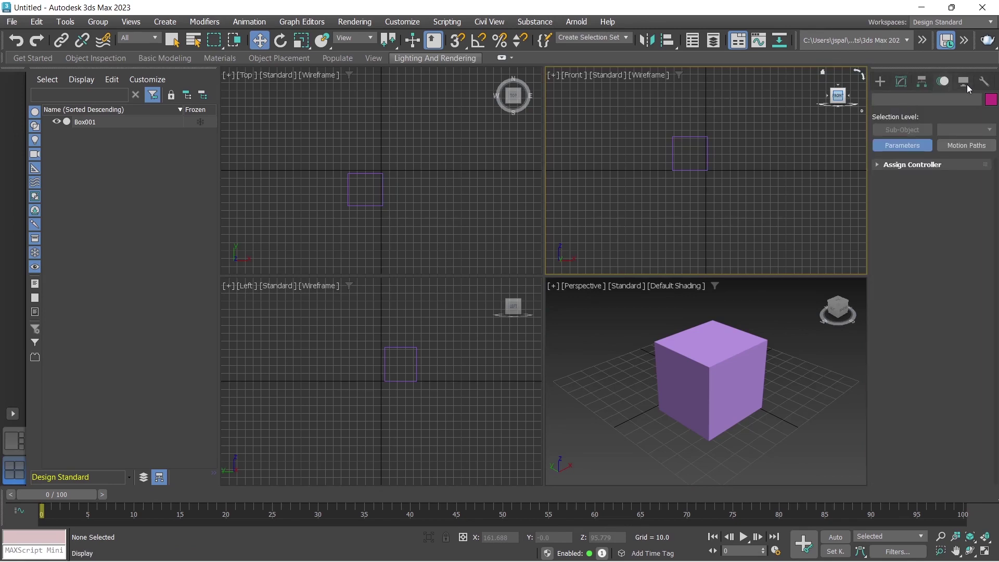
left_click(879, 81)
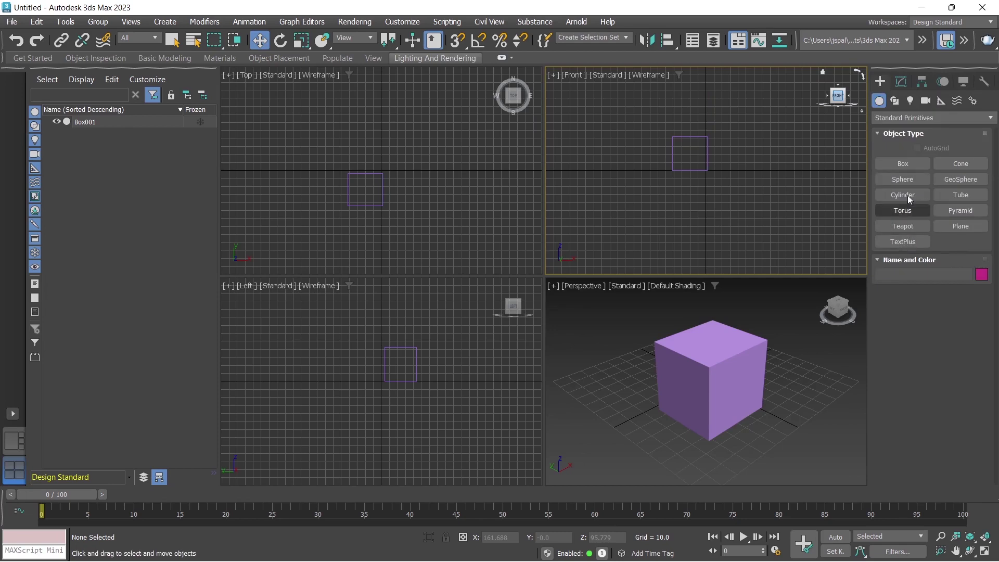
- Cycle through the Lights, Geometry and Shapes categories, ending on the Helpers list
left_click(909, 101)
left_click(878, 101)
left_click(895, 100)
left_click(910, 100)
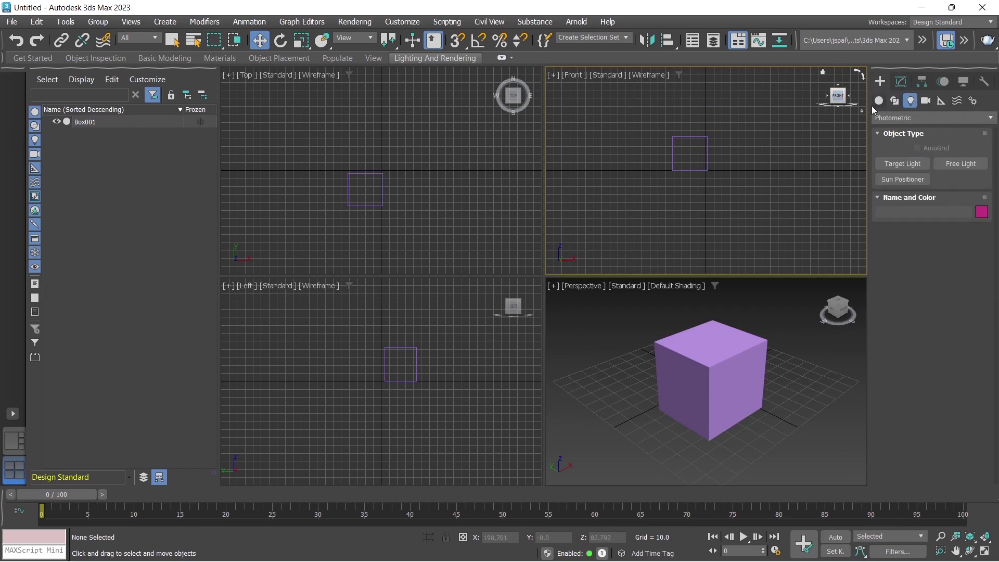
left_click(878, 100)
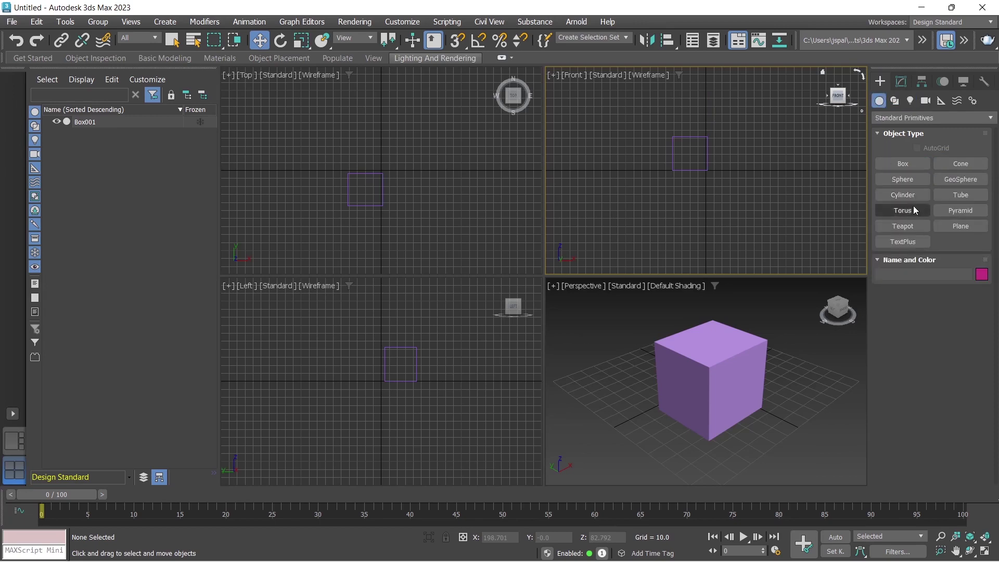
left_click(894, 101)
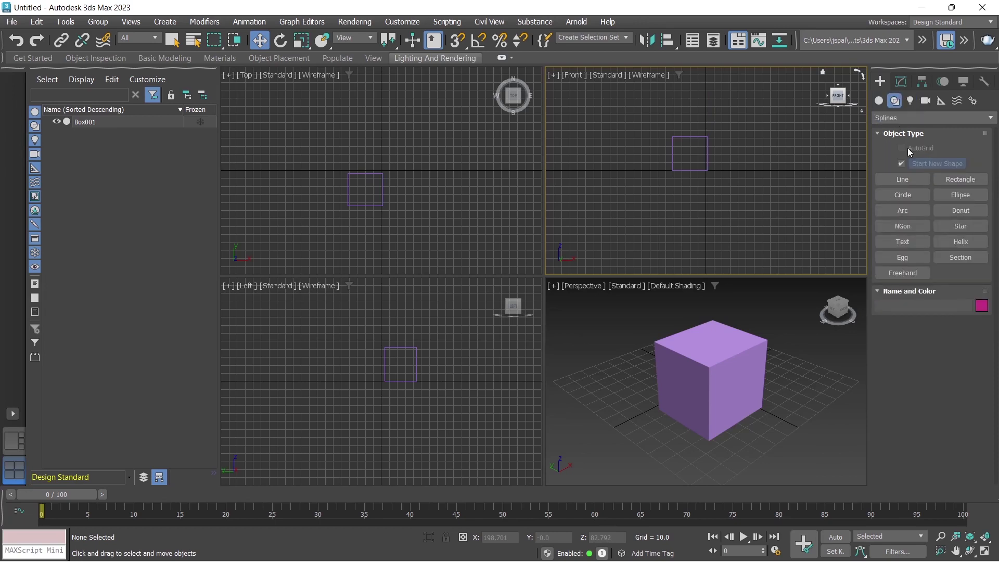
left_click(940, 101)
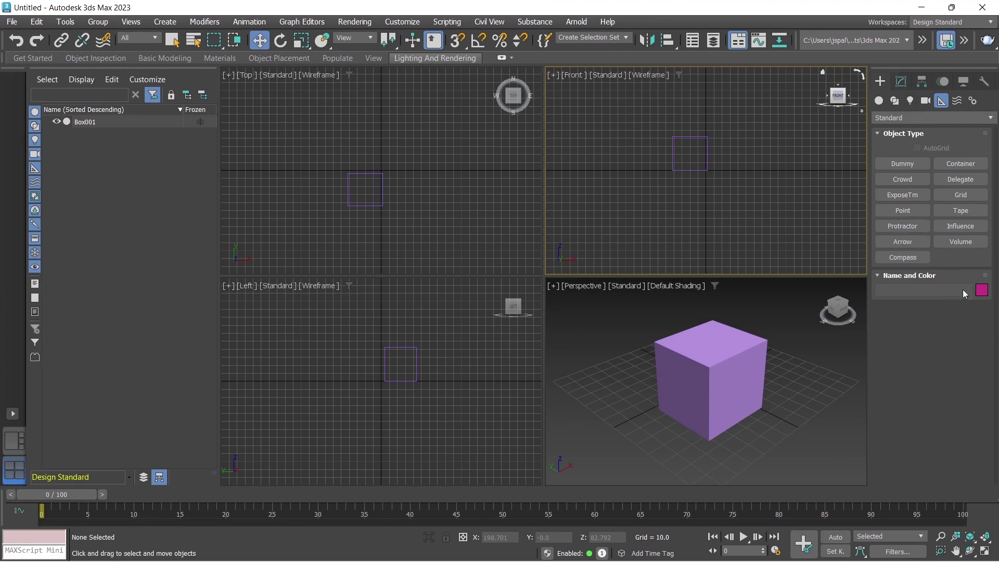
left_click(902, 82)
- Select Box001 and set Length 49.337, Width 48.701, Height 38.631 in its parameters
left_click(879, 82)
left_click(695, 375)
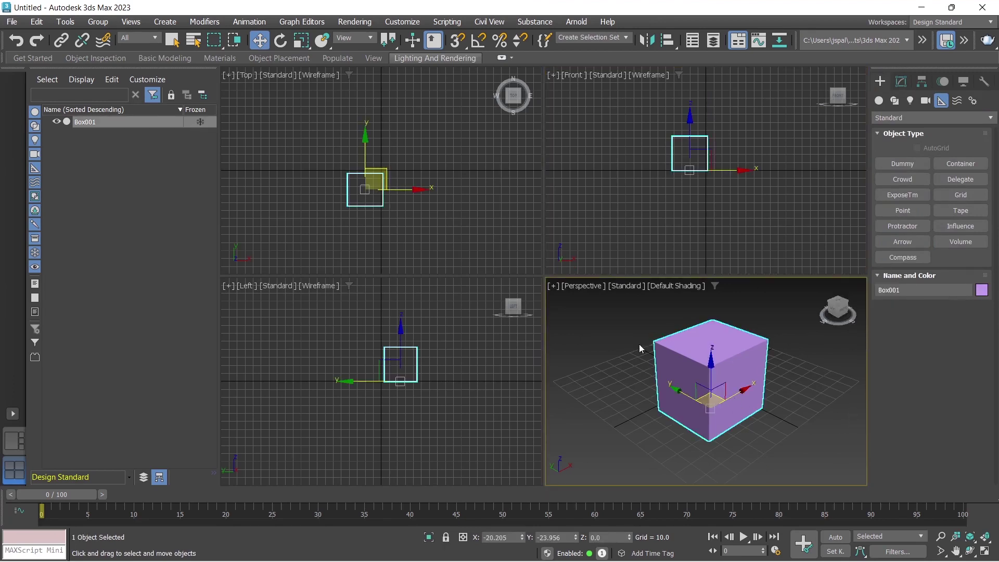
left_click(901, 82)
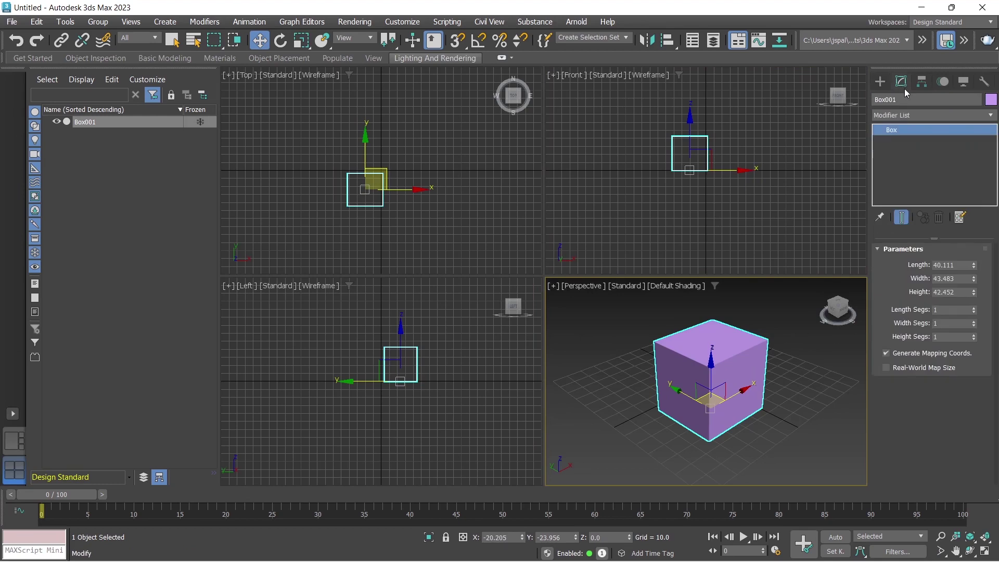
mouse_move(974, 265)
left_mouse_down()
mouse_move(977, 231)
mouse_move(976, 306)
left_mouse_up()
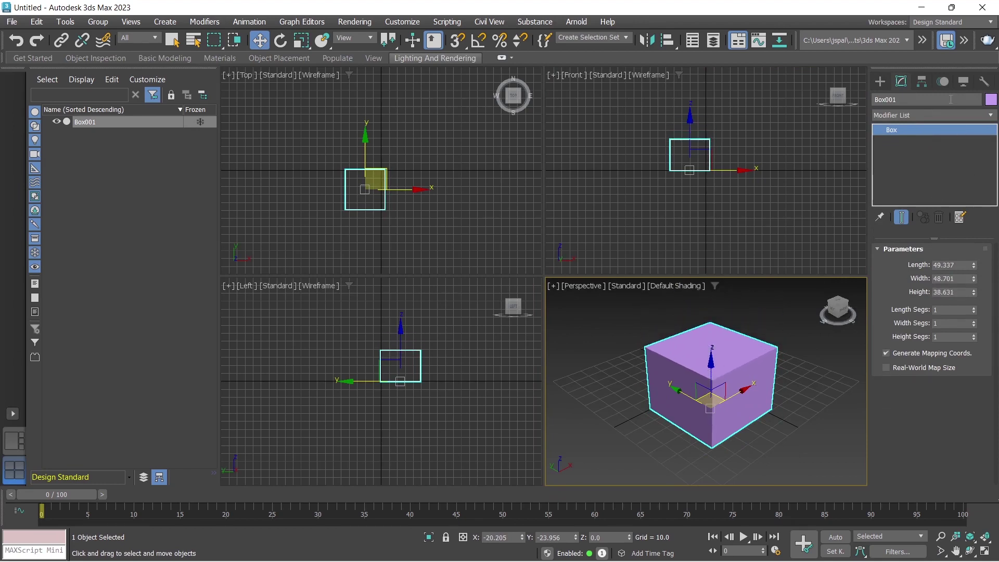
- Open Box001's Display panel, scroll through it, then widen and restore the panel
left_click(962, 84)
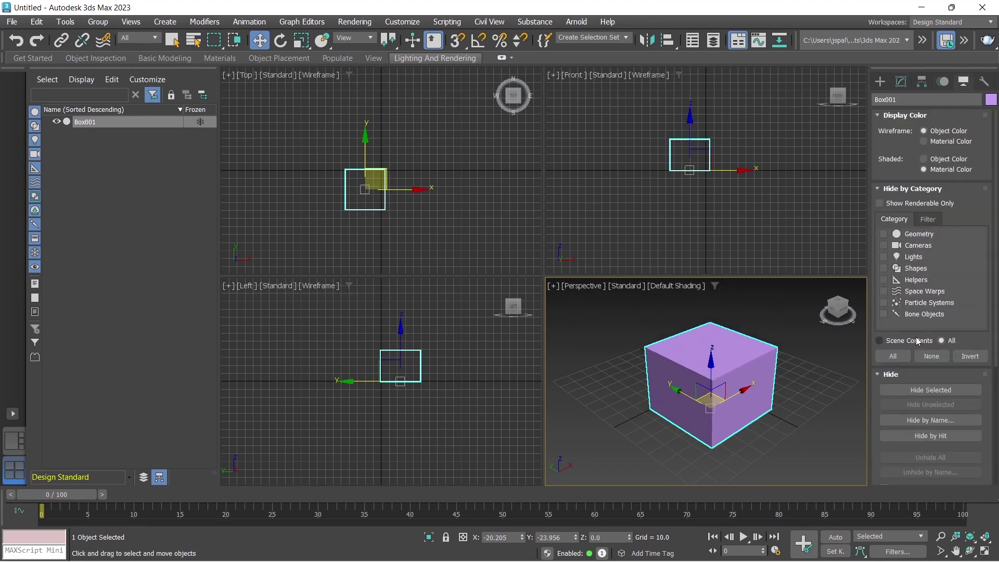
scroll(965, 302, "down", 3)
scroll(965, 303, "down", 2)
scroll(949, 393, "down", 2)
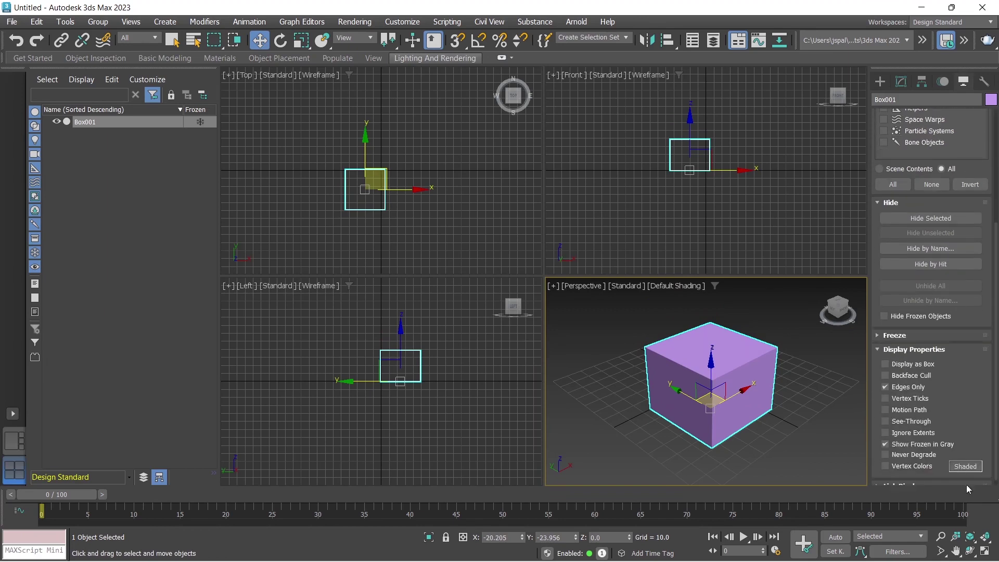
scroll(962, 468, "up", 2)
scroll(949, 390, "up", 3)
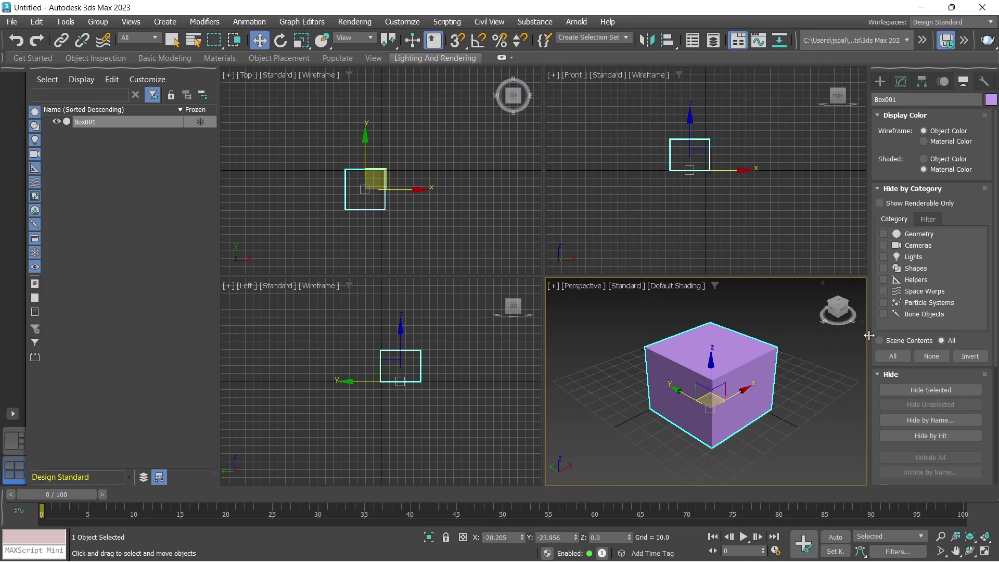
mouse_move(869, 335)
left_mouse_down()
mouse_move(741, 354)
mouse_move(548, 363)
left_mouse_up()
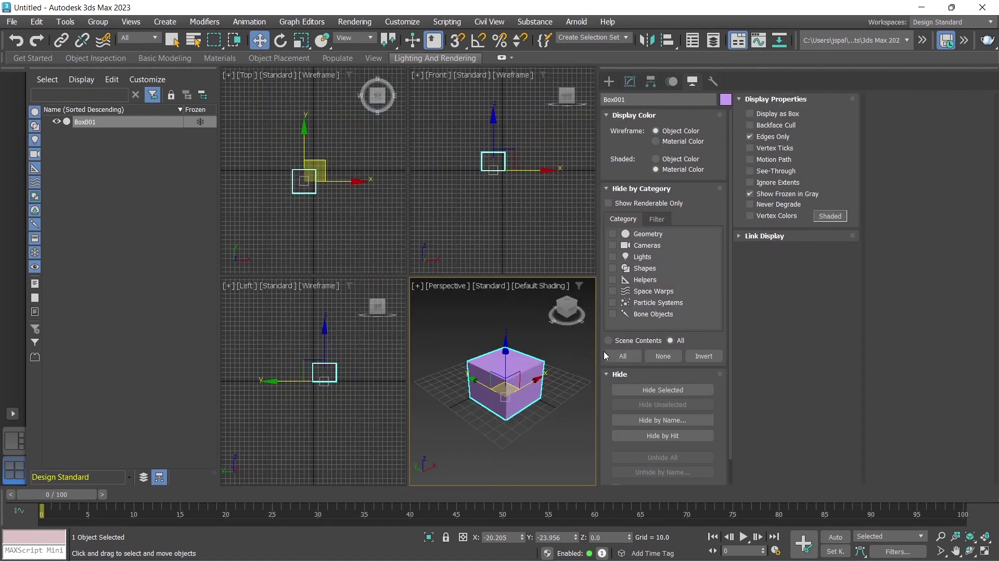
mouse_move(598, 350)
left_mouse_down()
mouse_move(913, 354)
mouse_move(927, 372)
left_mouse_up()
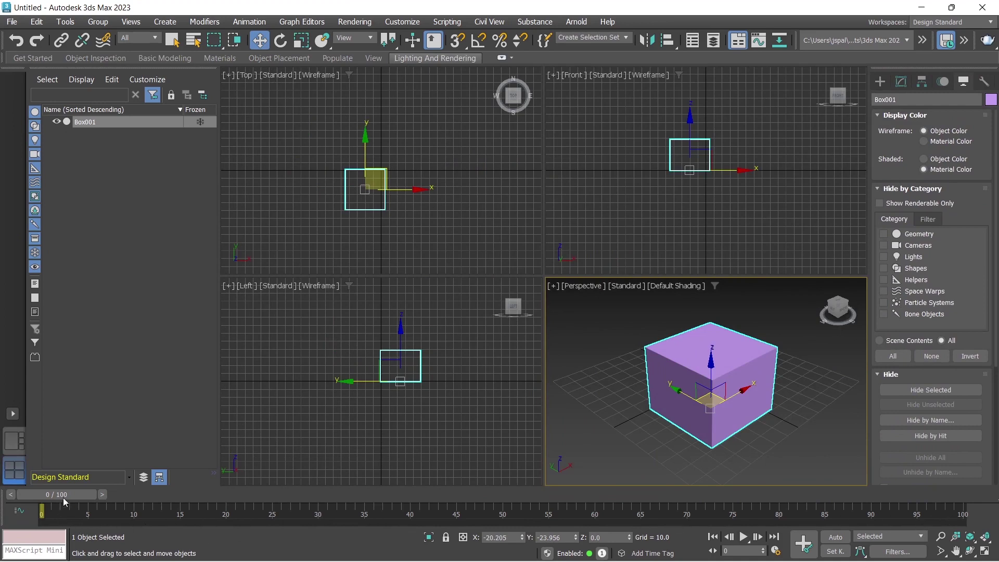
- Scrub to frame 67 and back, reselect Box001, and move it to X -19.632, Y -1.831, Z -15.583
mouse_move(63, 495)
left_mouse_down()
mouse_move(735, 515)
mouse_move(41, 515)
left_mouse_up()
key("w")
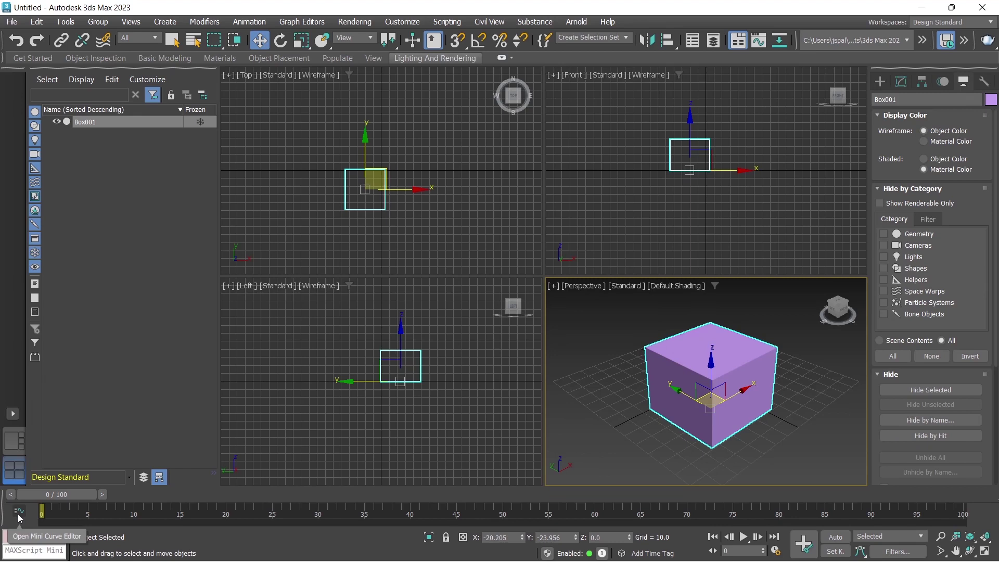
left_click(264, 424)
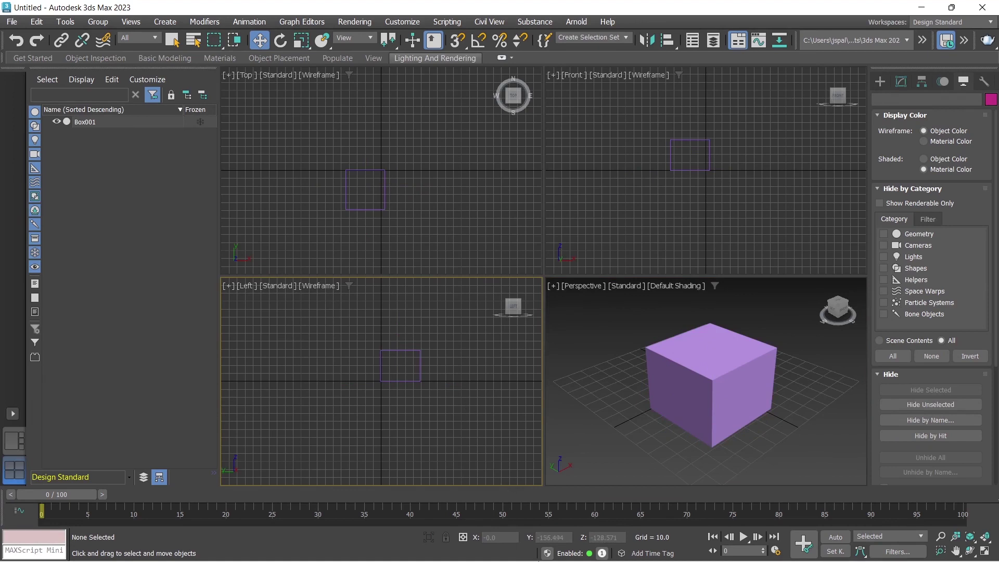
left_click(693, 370)
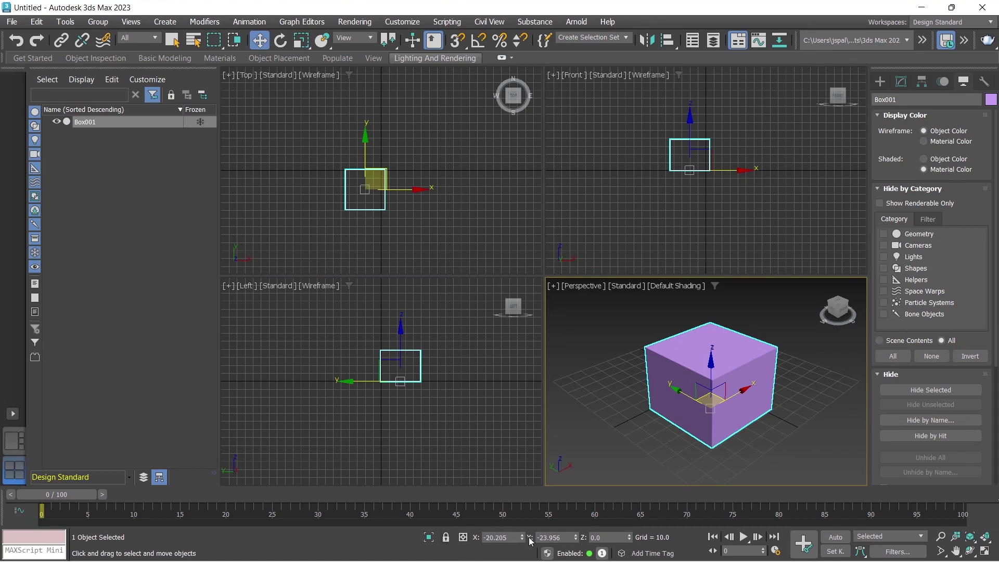
mouse_move(522, 539)
left_mouse_down()
mouse_move(644, 541)
mouse_move(631, 559)
left_mouse_up()
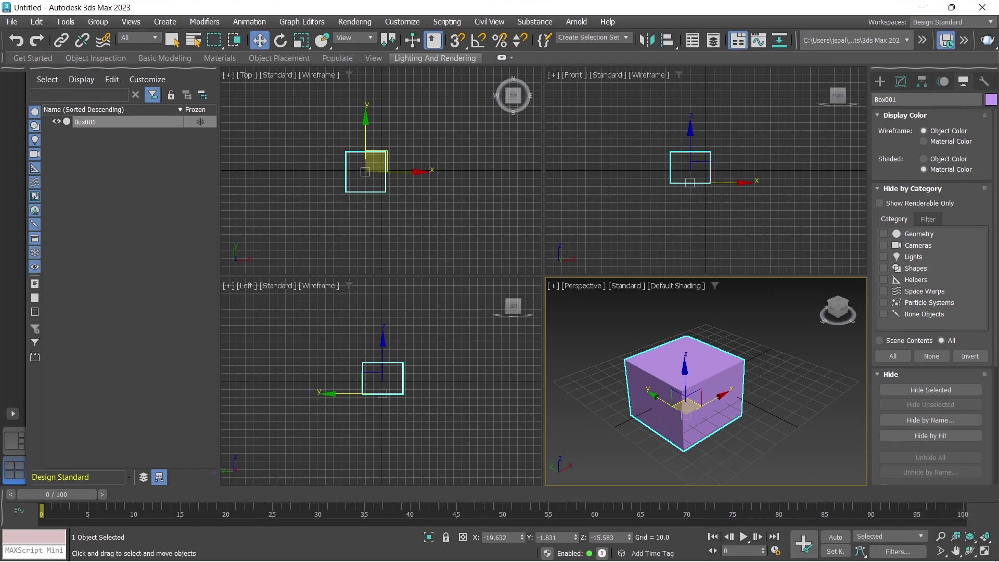
left_click(942, 537)
mouse_move(679, 414)
left_mouse_down()
mouse_move(706, 379)
mouse_move(707, 411)
left_mouse_up()
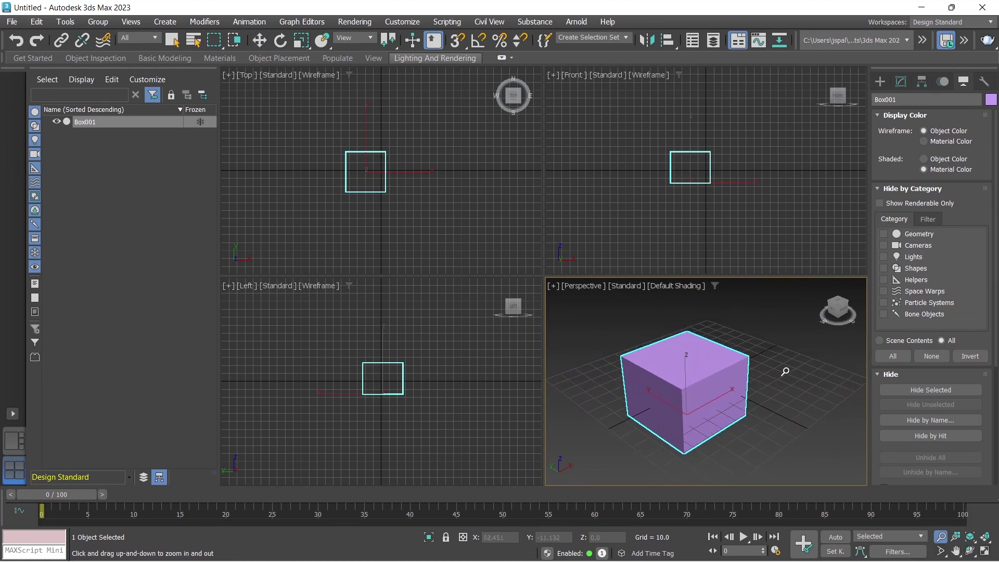
left_click(985, 551)
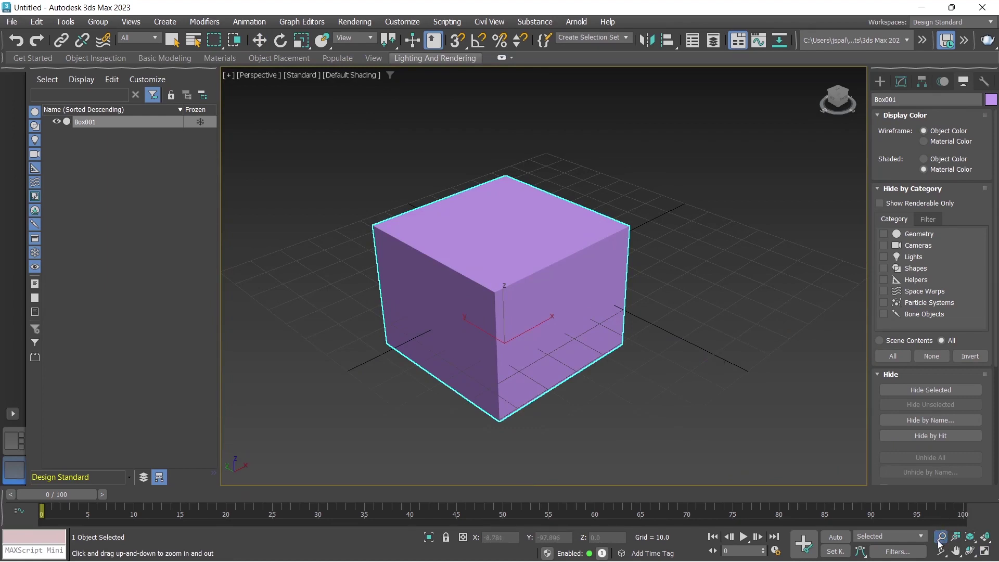
left_click(985, 552)
key("w")
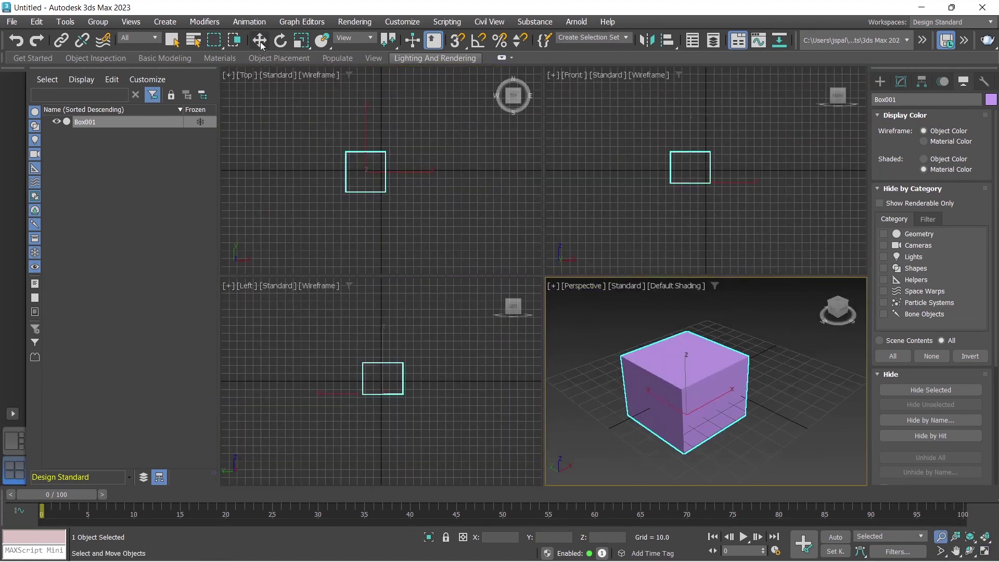
left_click(590, 341)
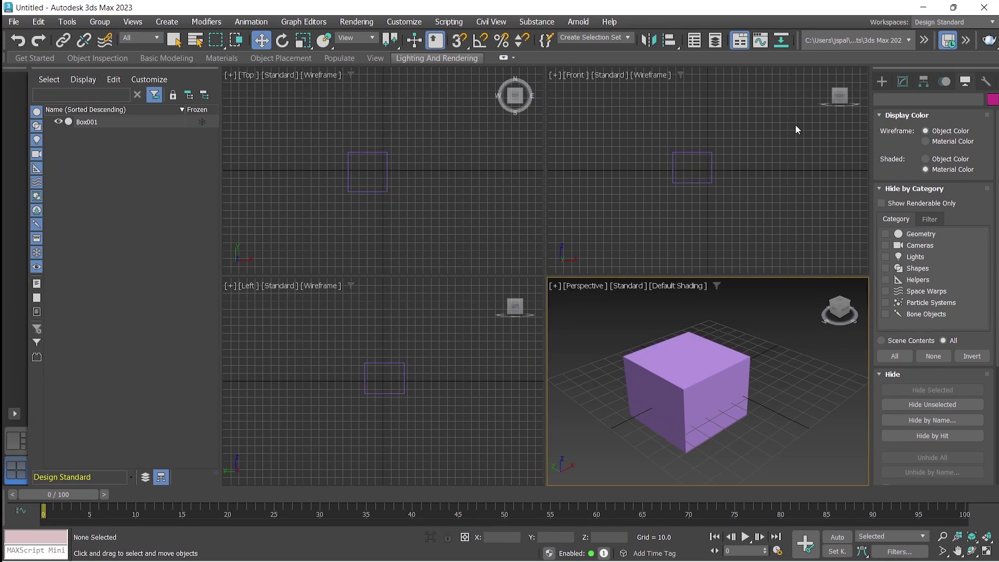
- Select Box001 and drag it straight up along Z, above the grid
left_click(689, 371)
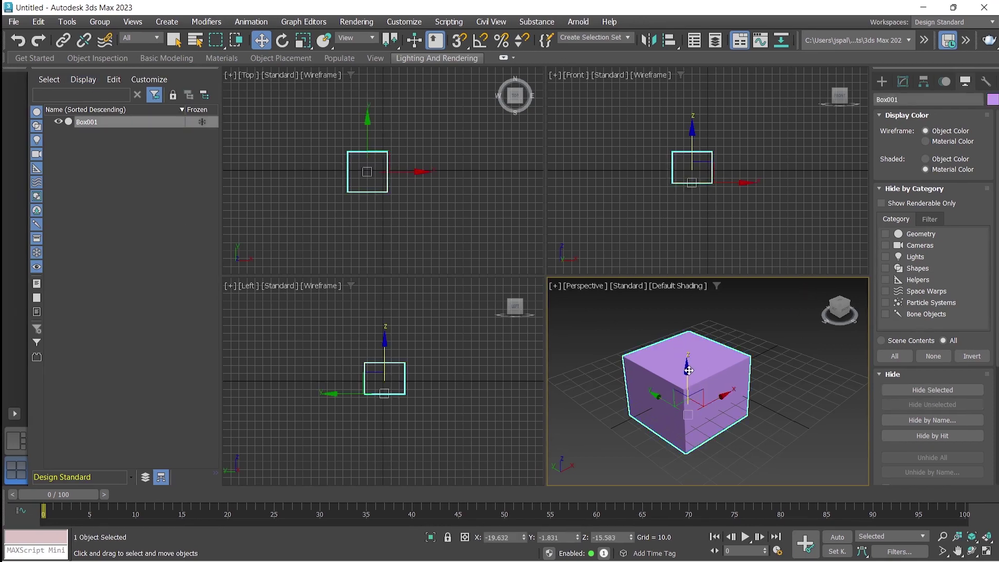
left_click_drag(689, 371, 692, 336)
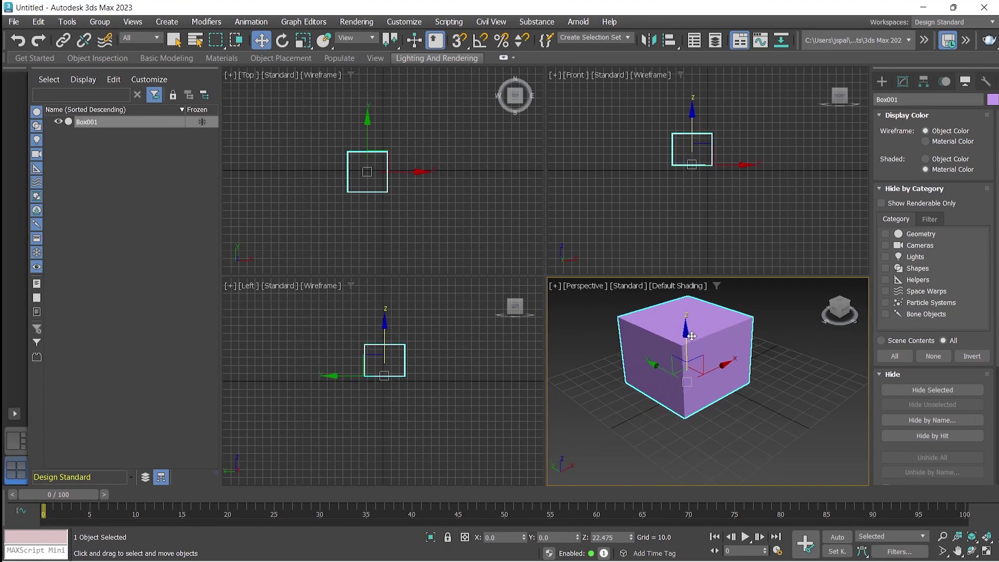